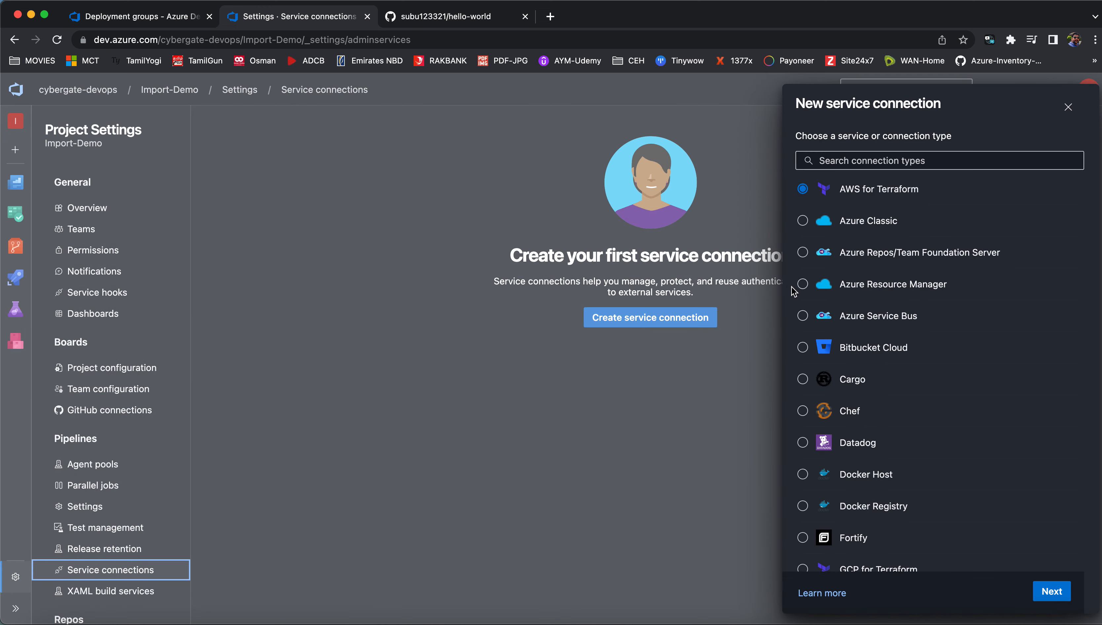
# Step: Start a new Azure Resource Manager service connection using the Service principal (manual) authentication method
pyautogui.click(803, 285)
pyautogui.click(1051, 592)
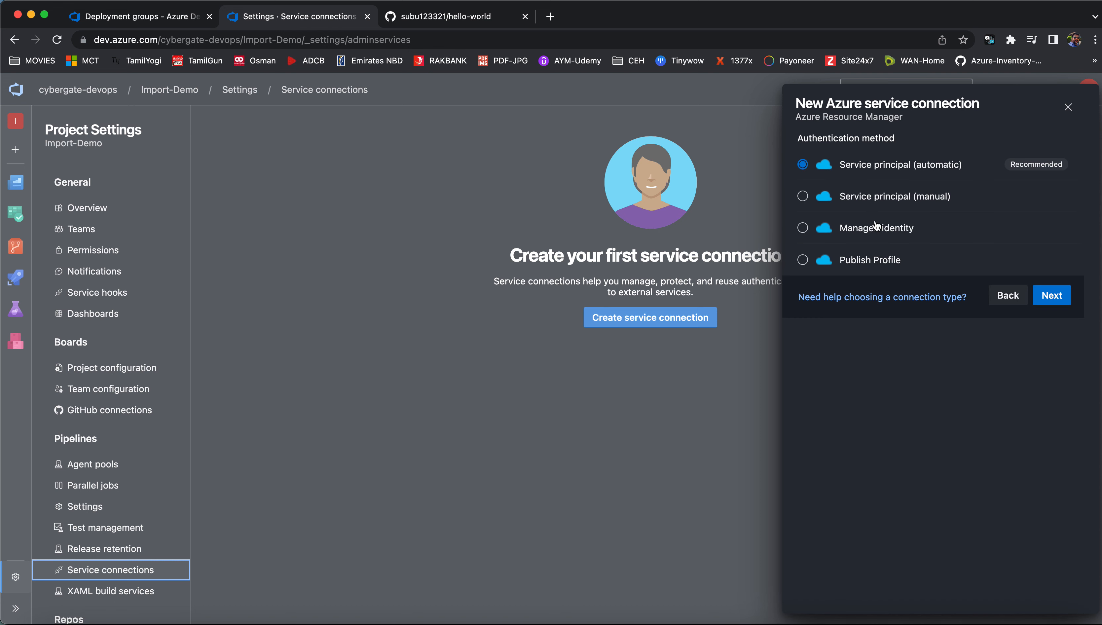
pyautogui.click(803, 197)
pyautogui.click(1054, 300)
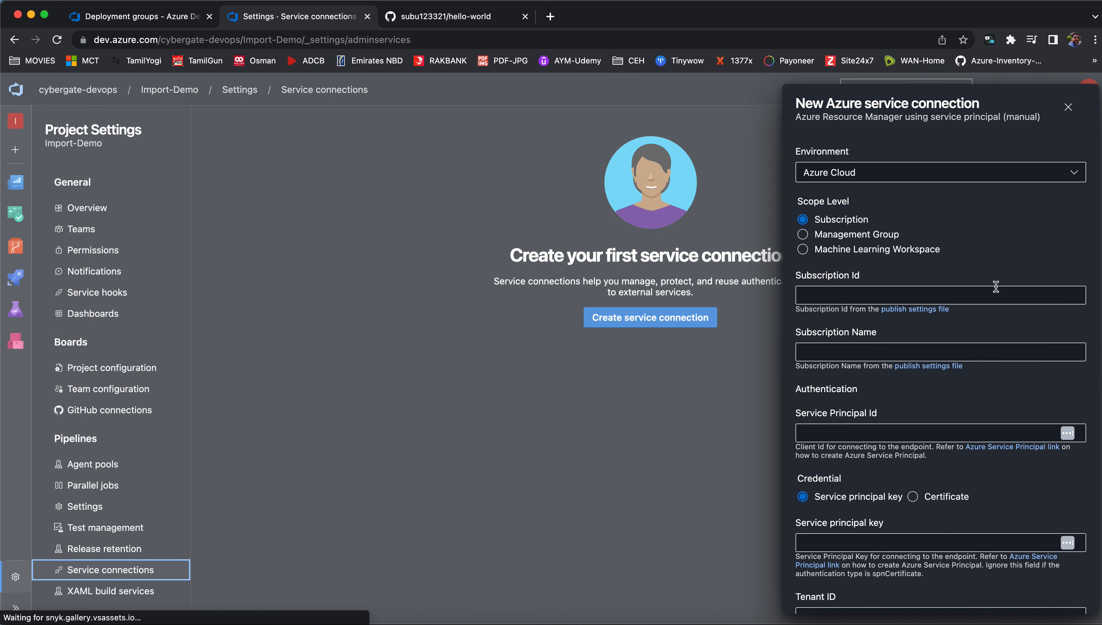
# Step: Examine the subscription, service principal, tenant and connection name fields required for the new Azure service connection
pyautogui.scroll(-3, 984, 248)
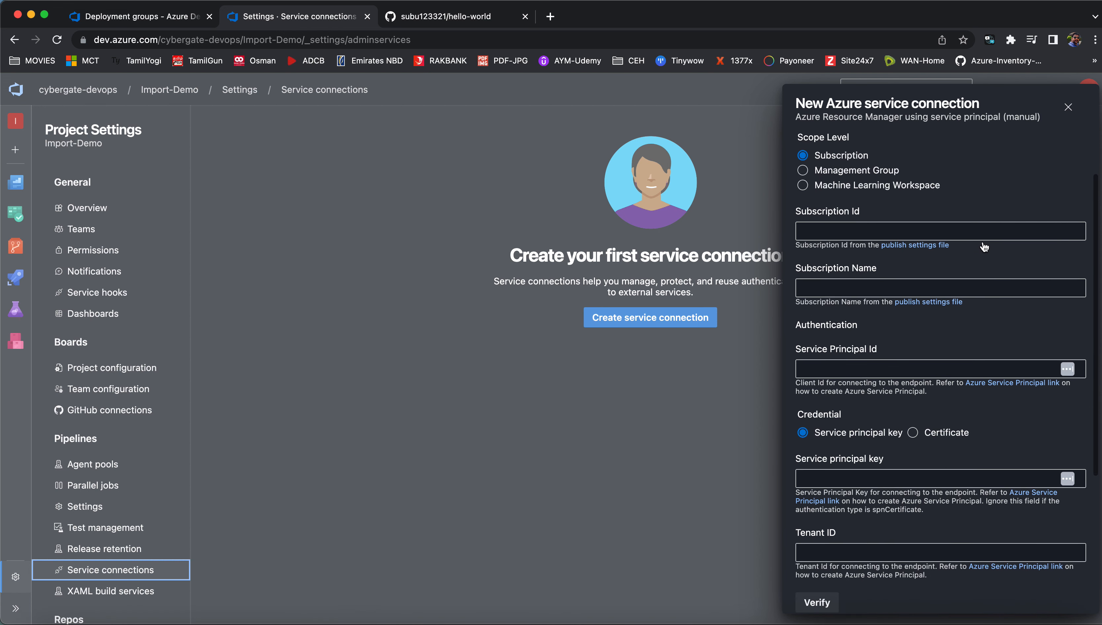
pyautogui.doubleClick(823, 196)
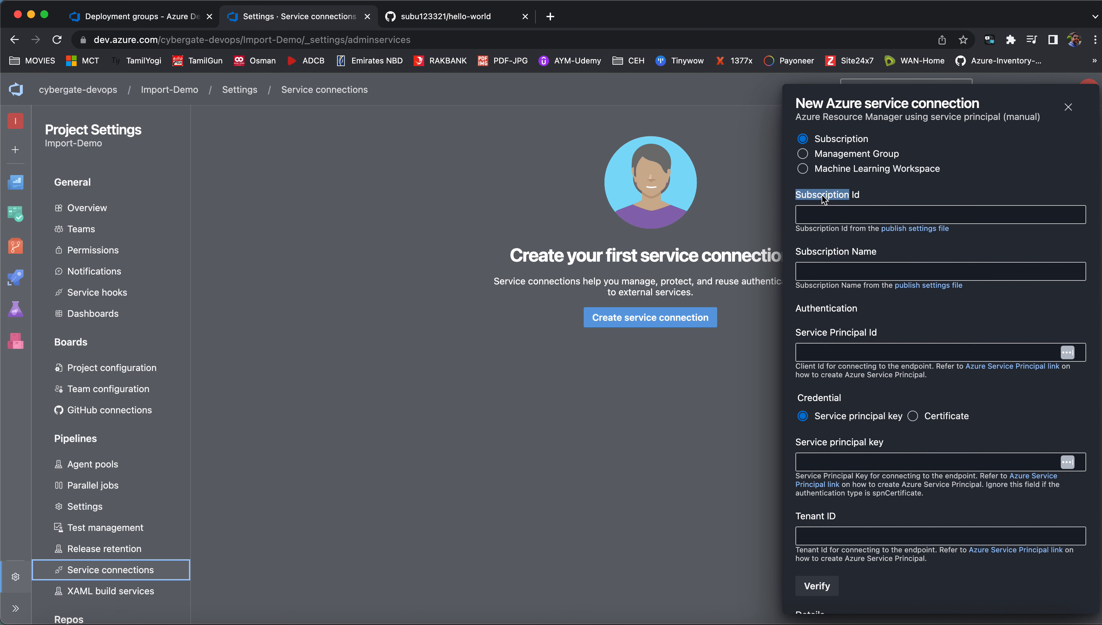
pyautogui.doubleClick(836, 252)
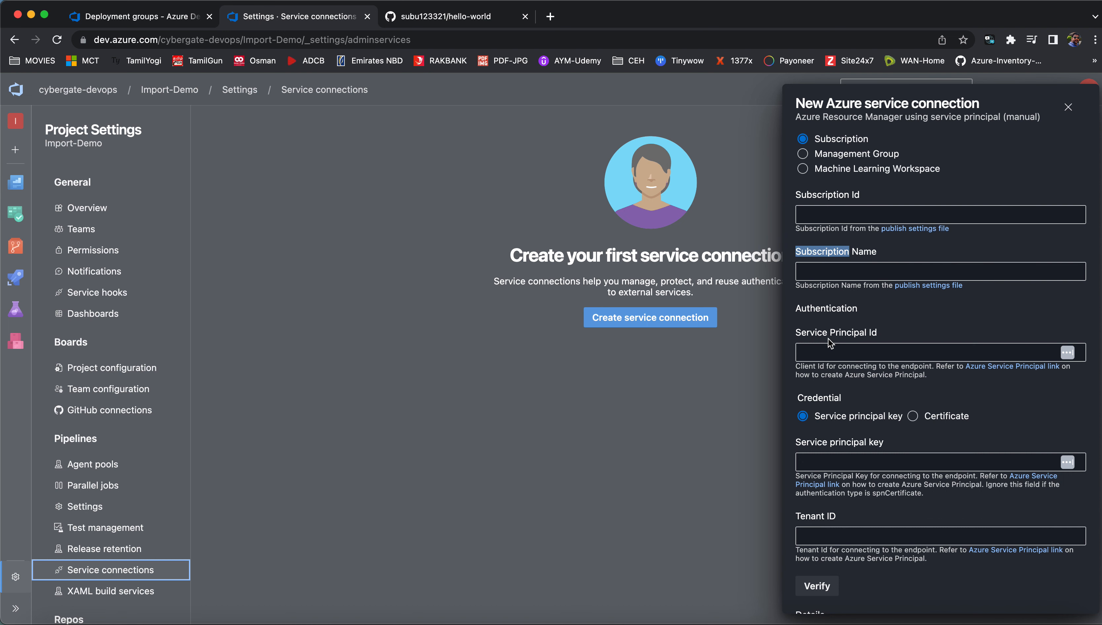
pyautogui.doubleClick(837, 335)
pyautogui.scroll(-1, 837, 334)
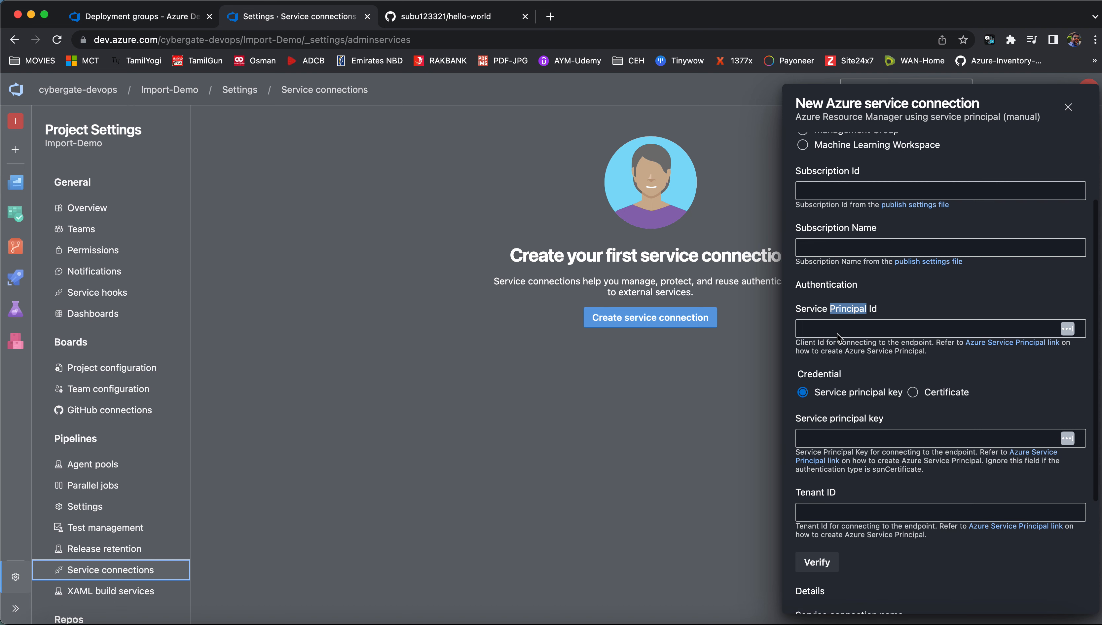
pyautogui.doubleClick(853, 418)
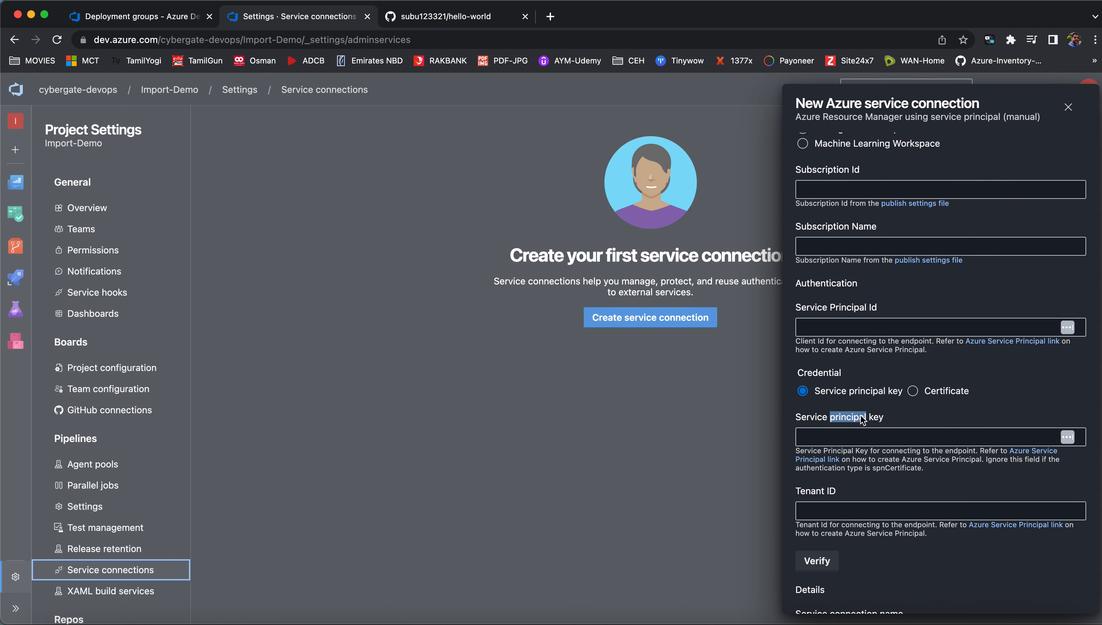
pyautogui.doubleClick(818, 491)
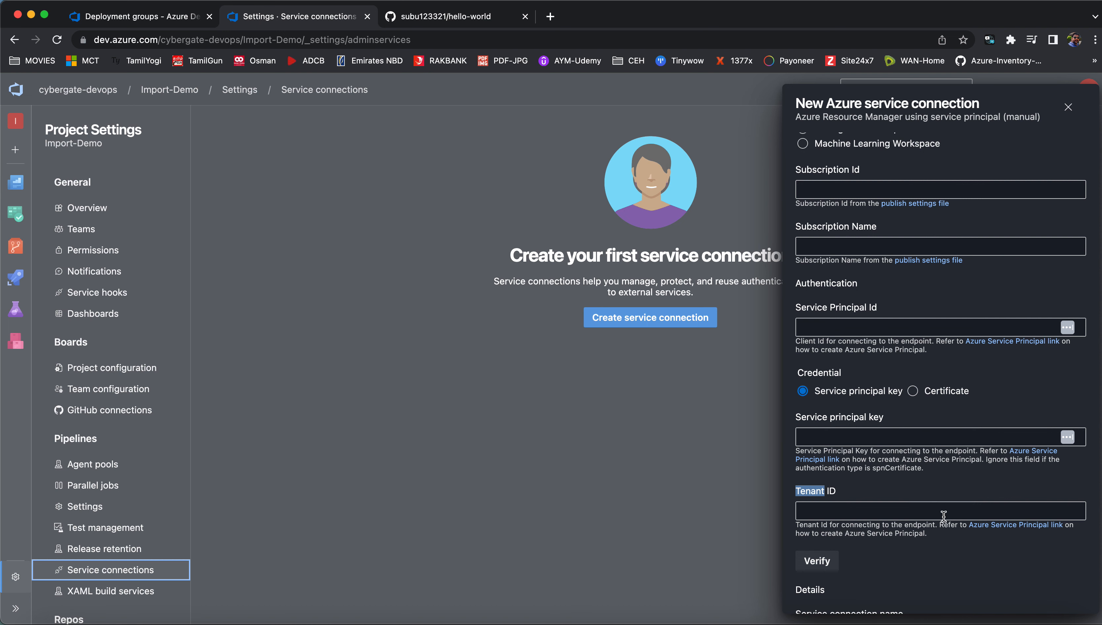
pyautogui.scroll(-1, 941, 510)
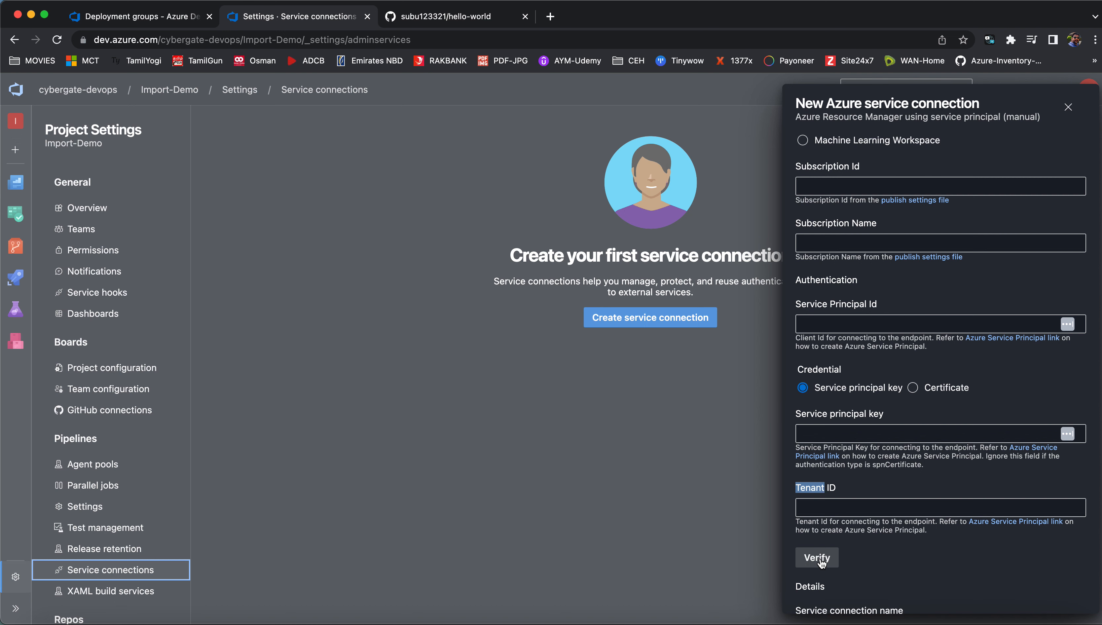
pyautogui.scroll(-4, 853, 540)
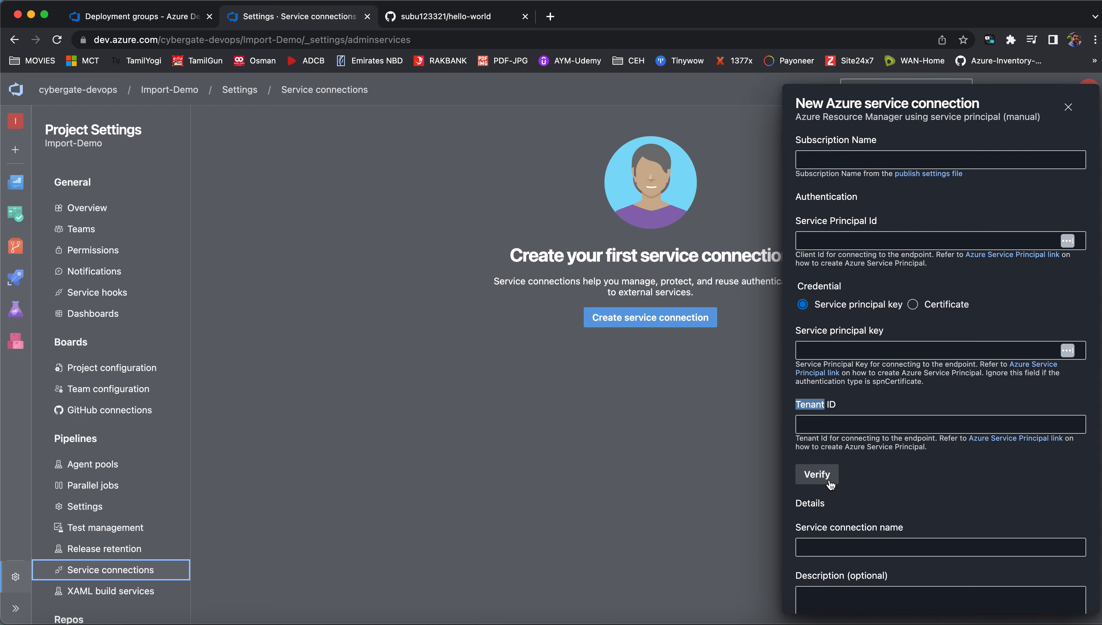
# Step: Switch to the Azure portal, search for "acti" and open App registrations in Azure Active Directory
pyautogui.click(575, 622)
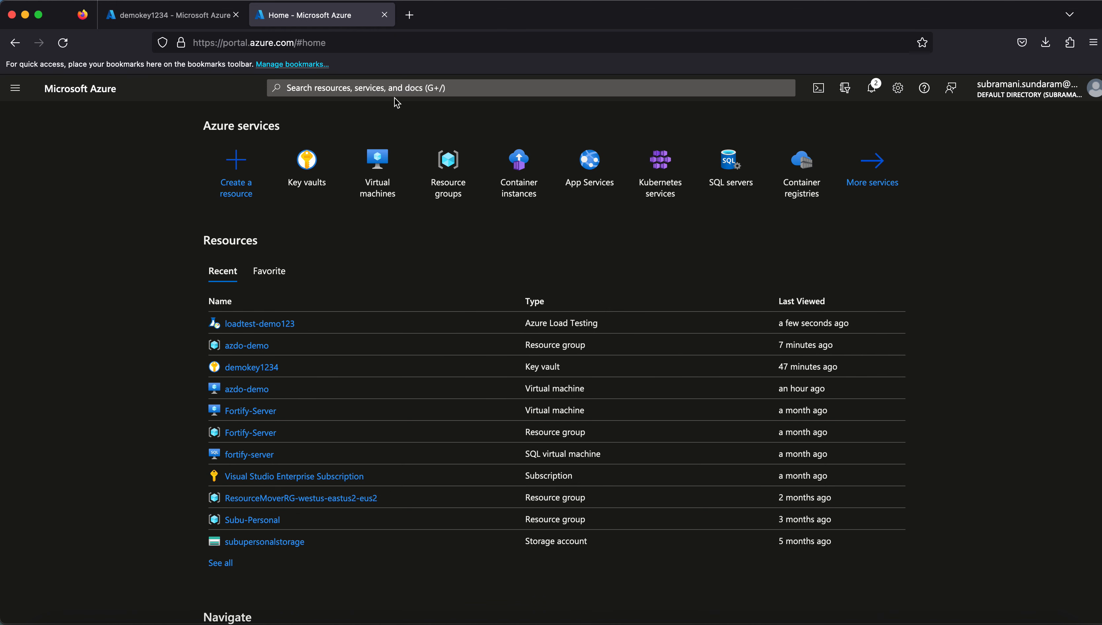
pyautogui.click(398, 85)
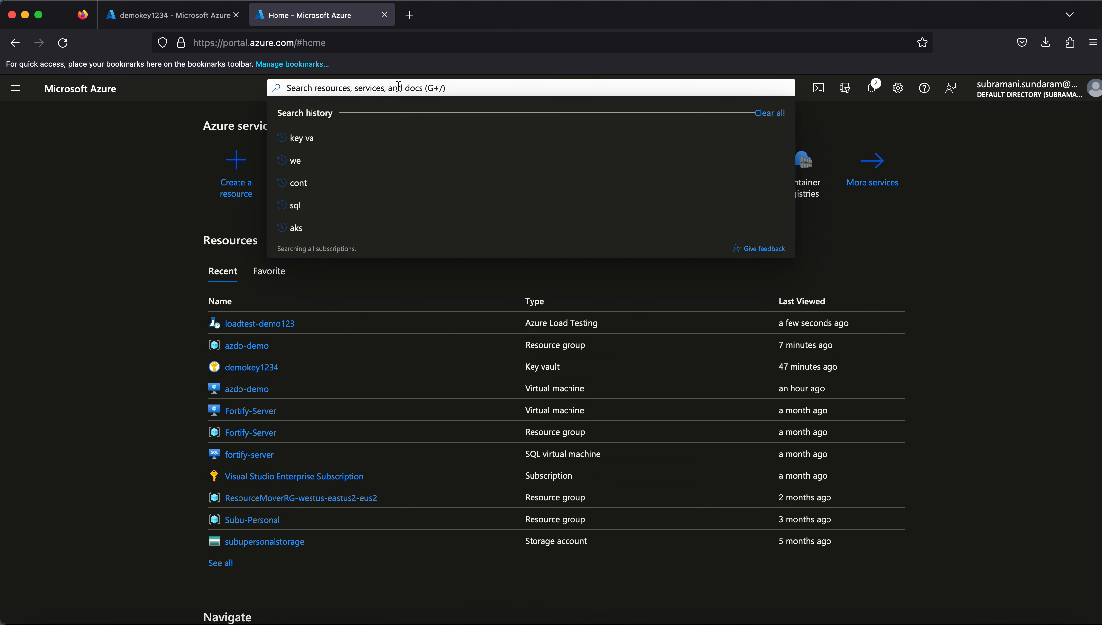
pyautogui.write('acti')
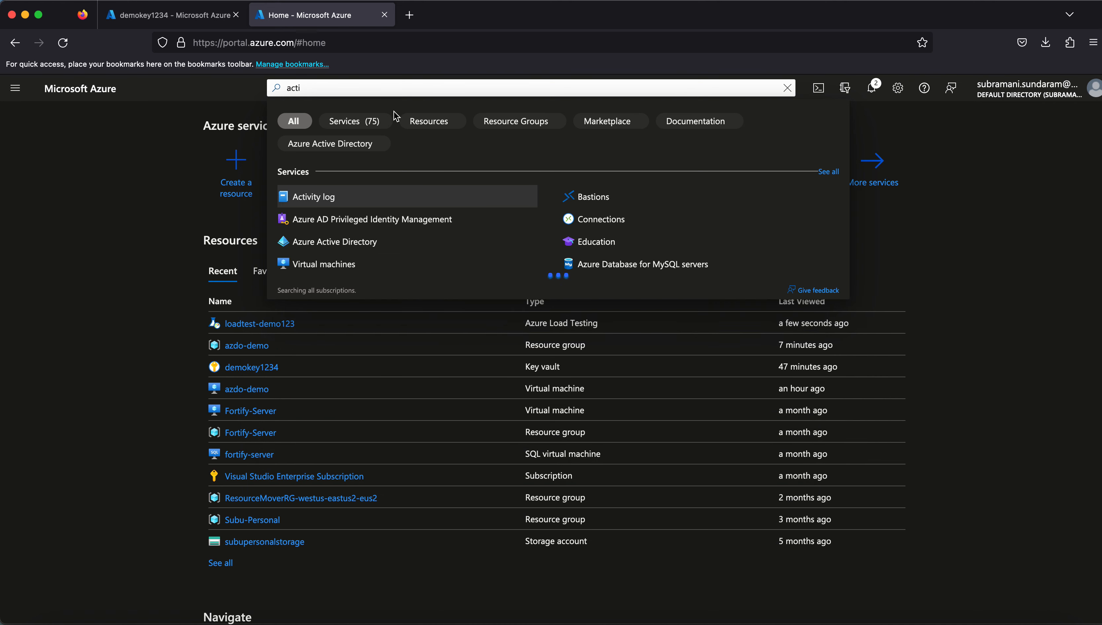
pyautogui.click(358, 243)
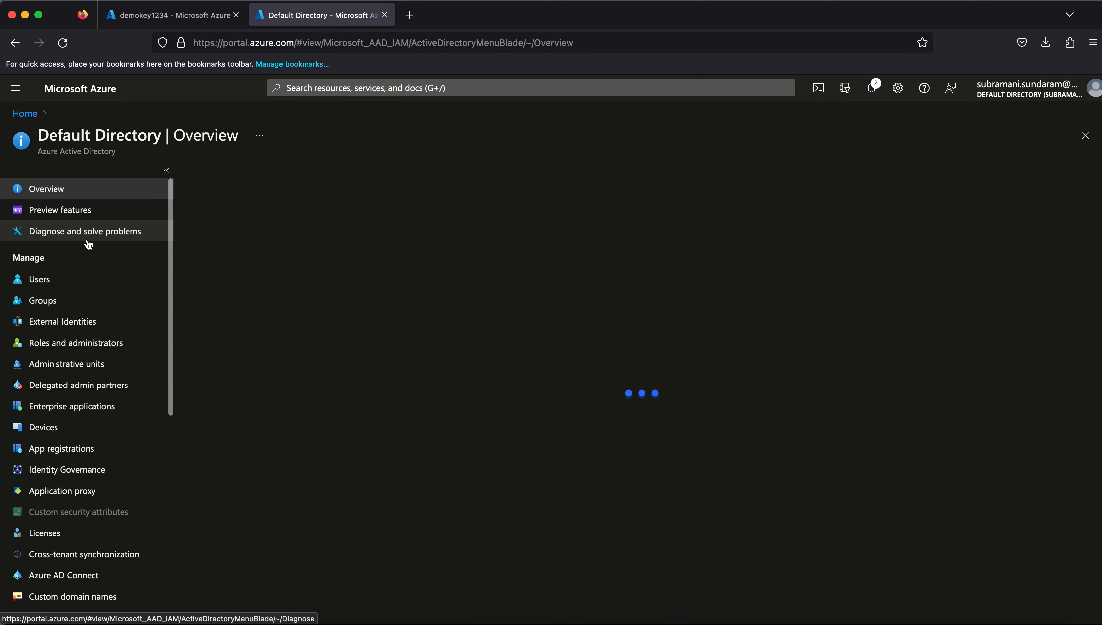
pyautogui.click(65, 450)
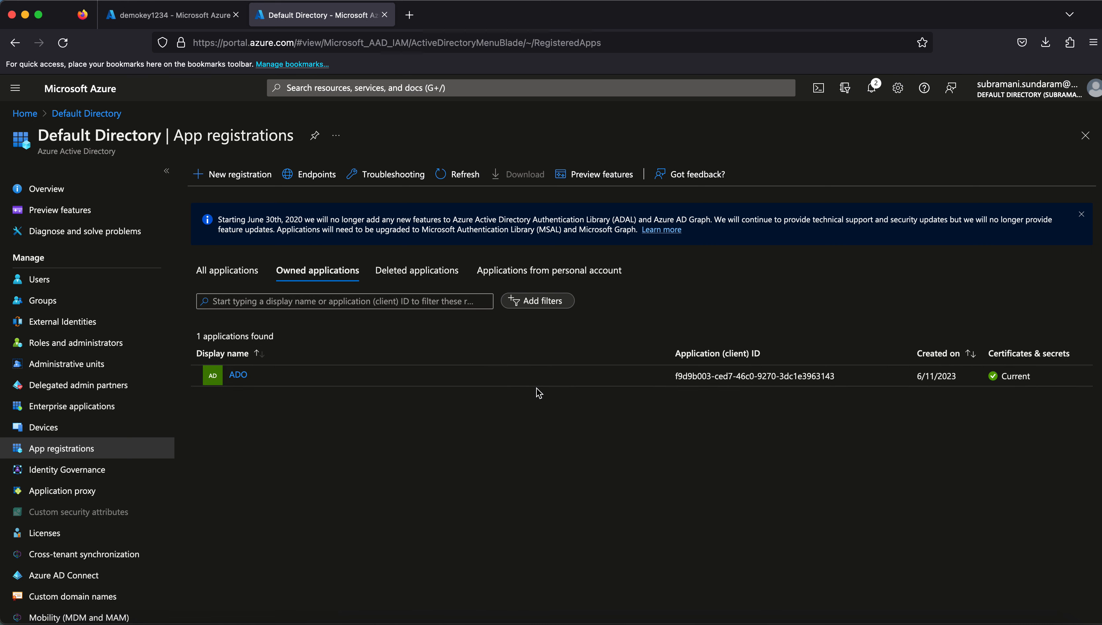
pyautogui.click(236, 179)
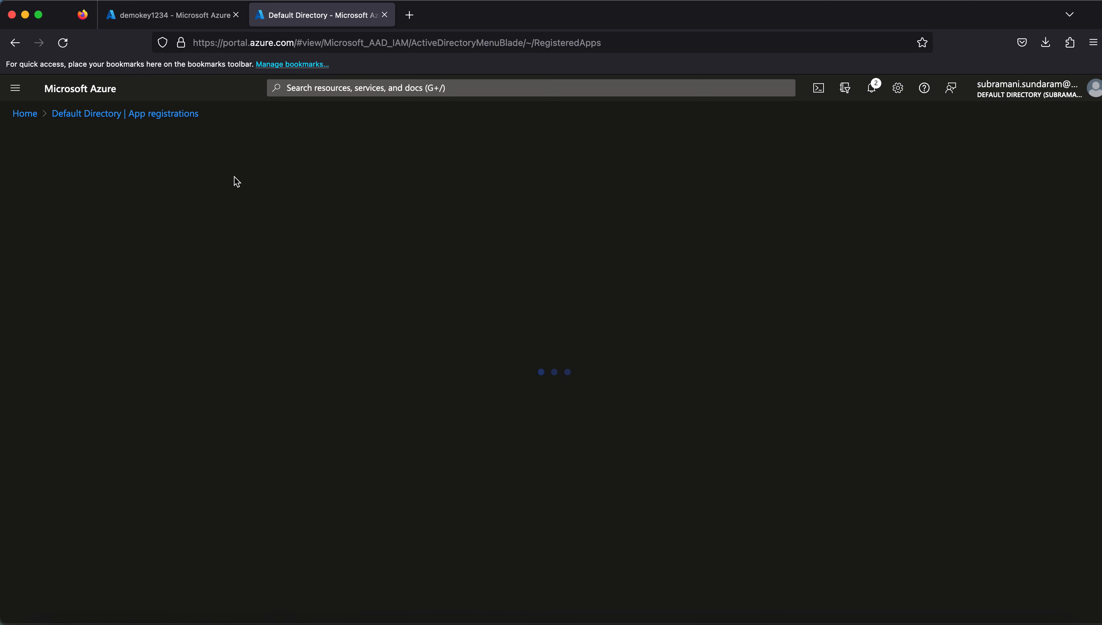
pyautogui.write('AzDO')
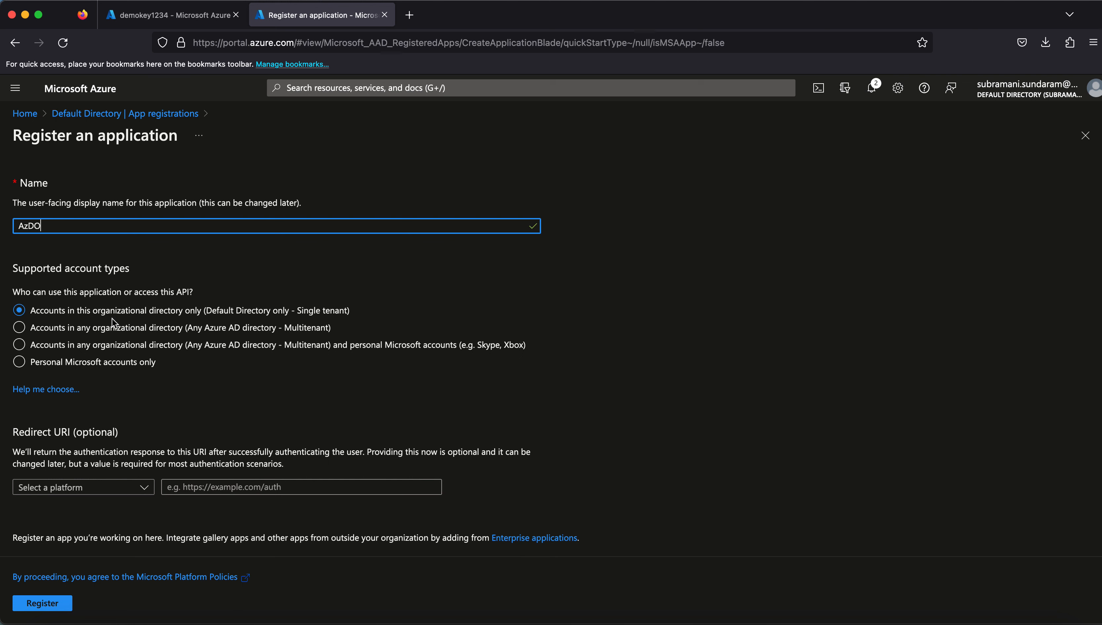
pyautogui.click(141, 488)
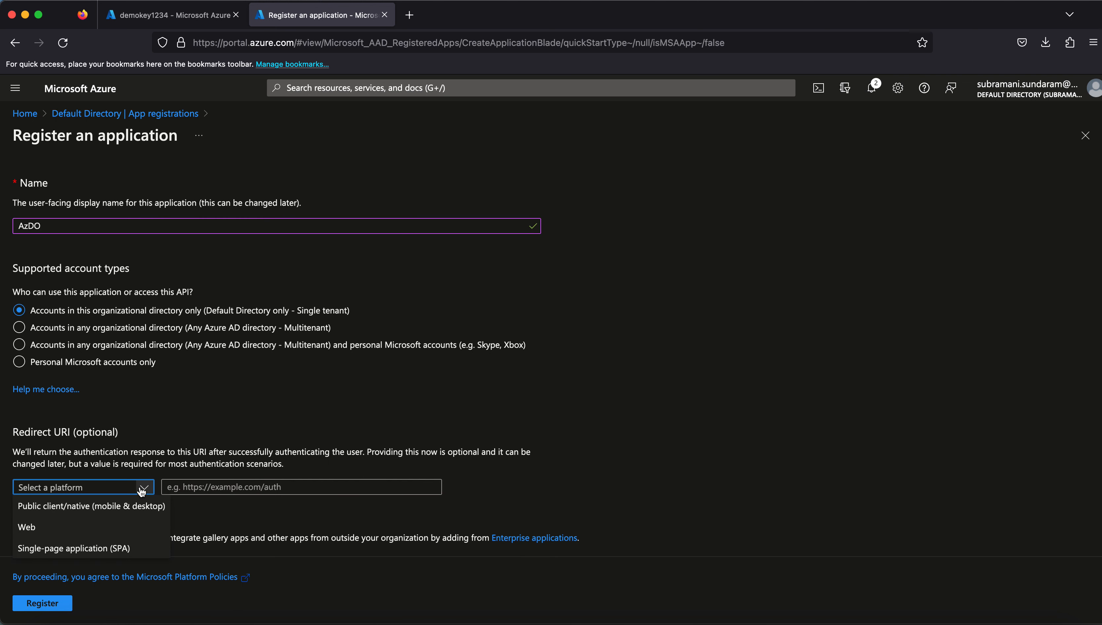
pyautogui.click(70, 531)
pyautogui.click(209, 493)
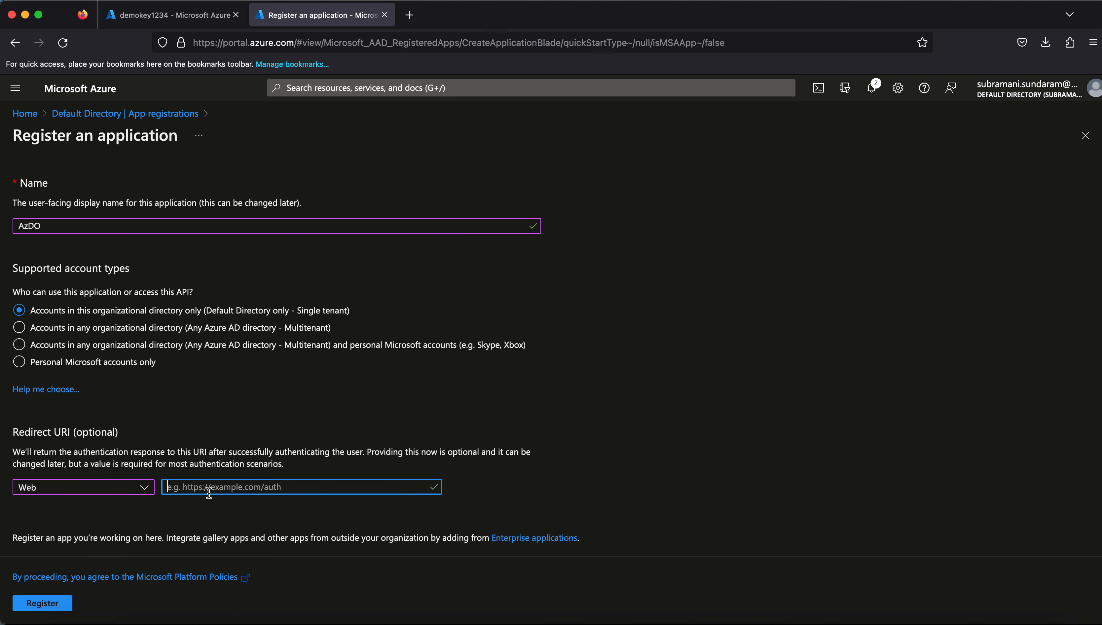
pyautogui.write('https://dev.azure.com/cy')
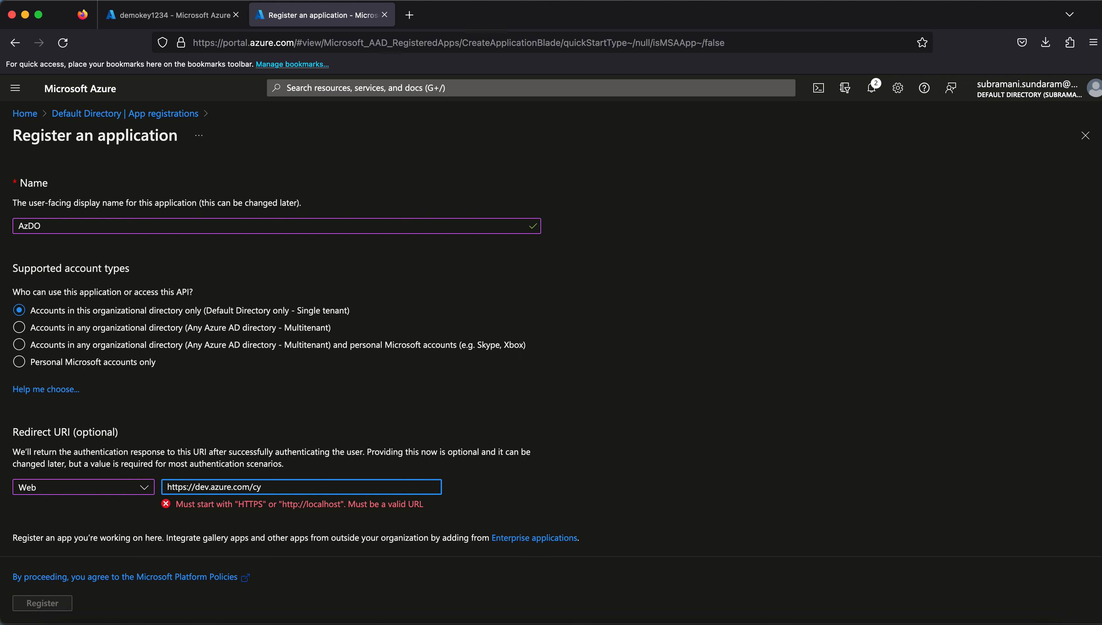
pyautogui.write('bergate-devops')
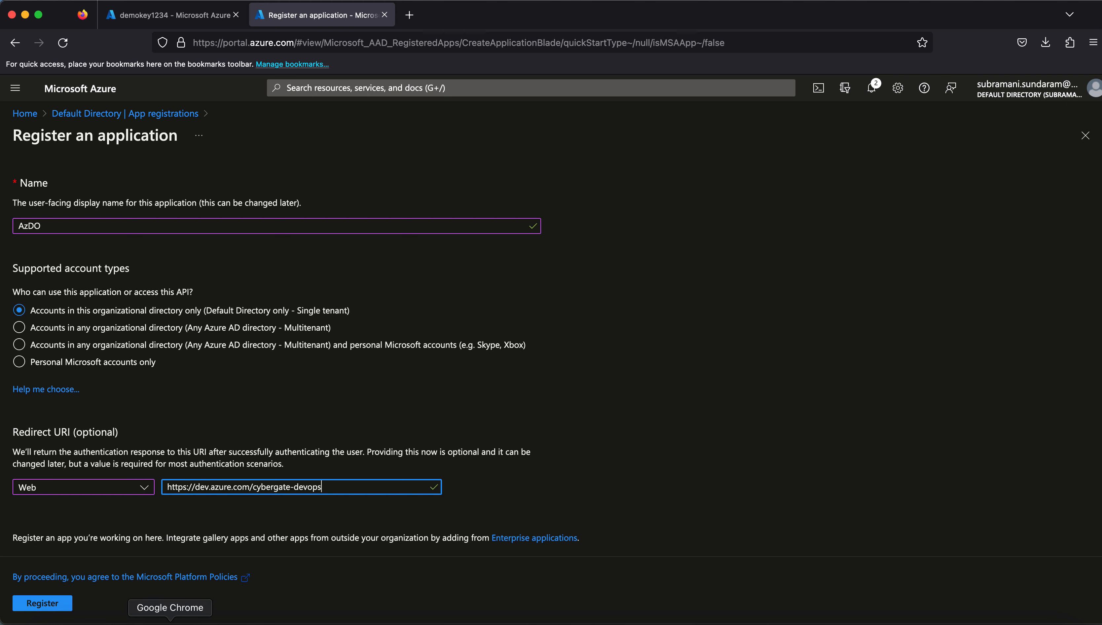
# Step: Check the redirect URI against the organization URL in Azure DevOps, and register the AzDO application in the Azure portal
pyautogui.click(170, 623)
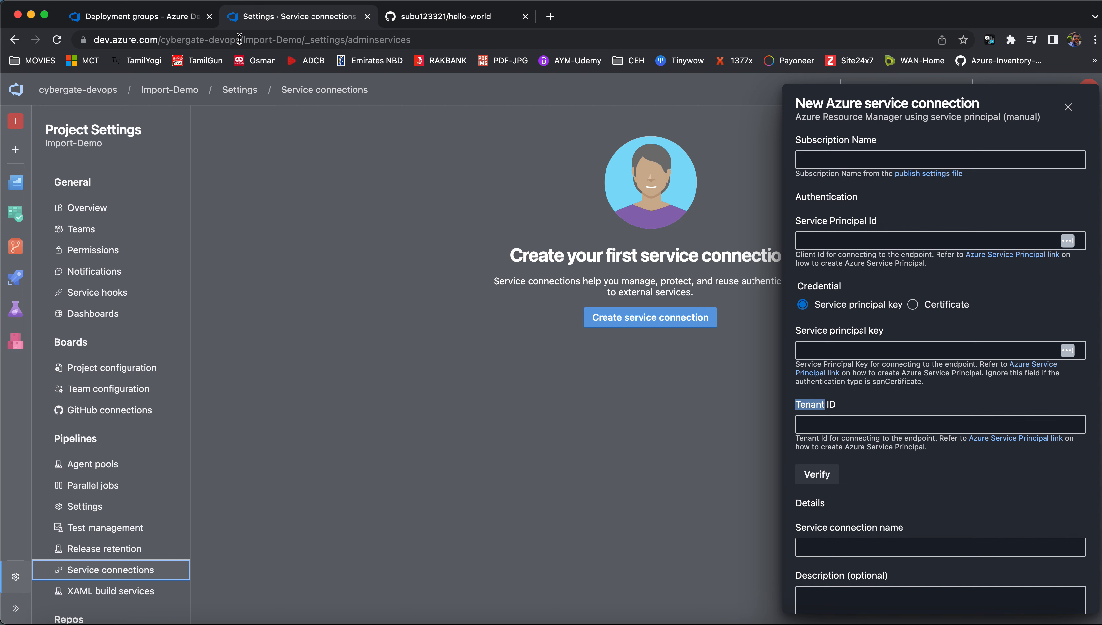
pyautogui.moveTo(239, 40); pyautogui.dragTo(93, 40)
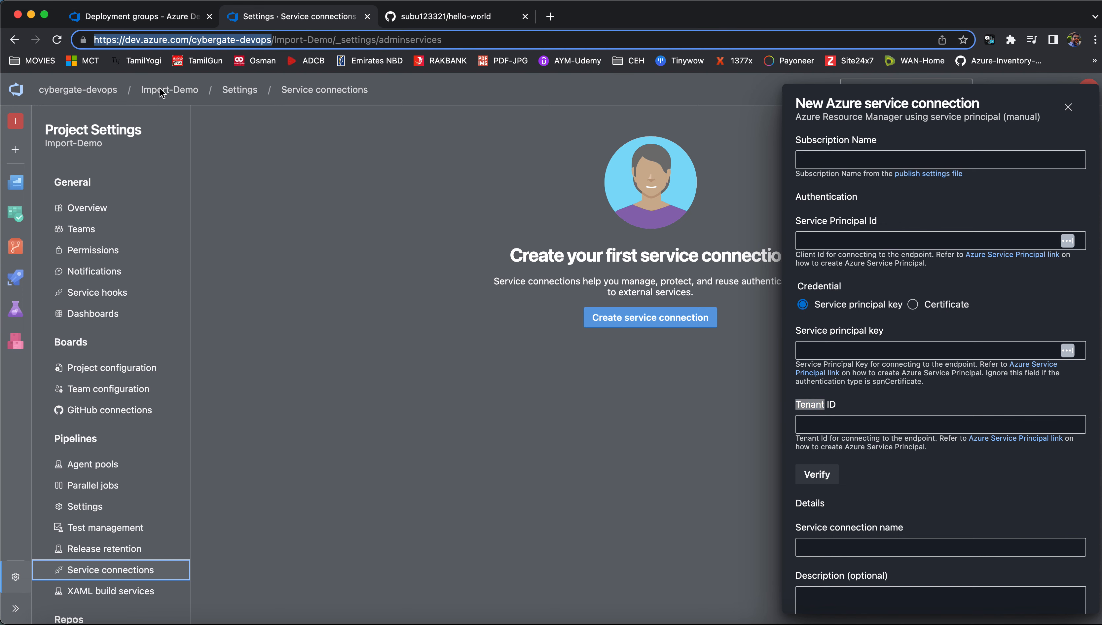
pyautogui.press('super+Tab')
pyautogui.moveTo(329, 488); pyautogui.dragTo(109, 485)
pyautogui.click(331, 489)
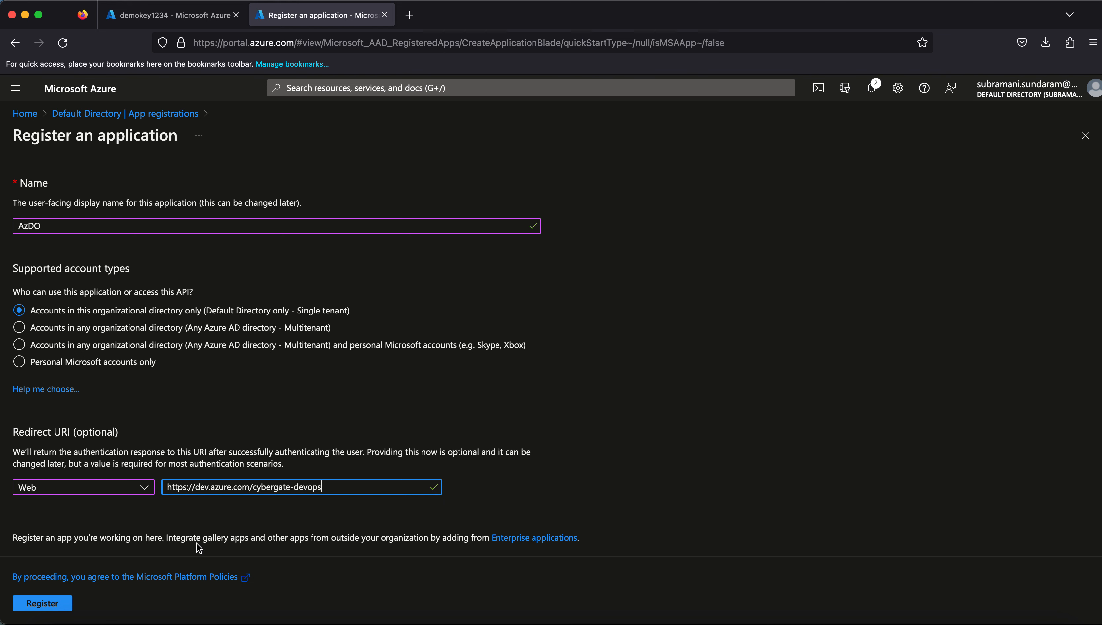
pyautogui.click(52, 607)
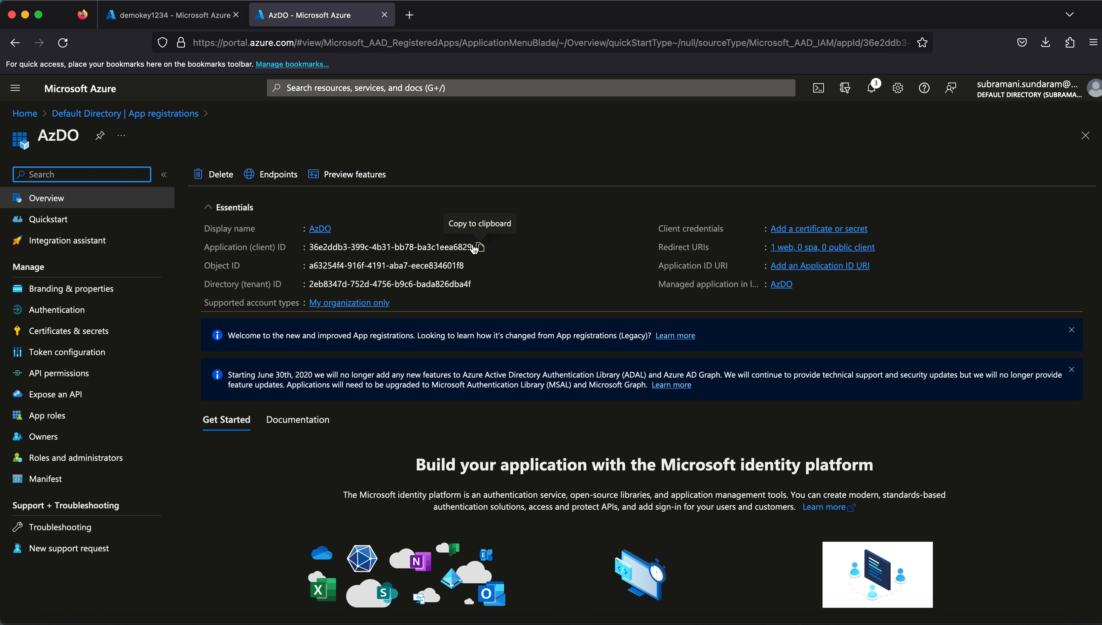
# Step: Copy the AzDO application (client) ID into the Service Principal Id field of the Azure DevOps service connection
pyautogui.click(480, 248)
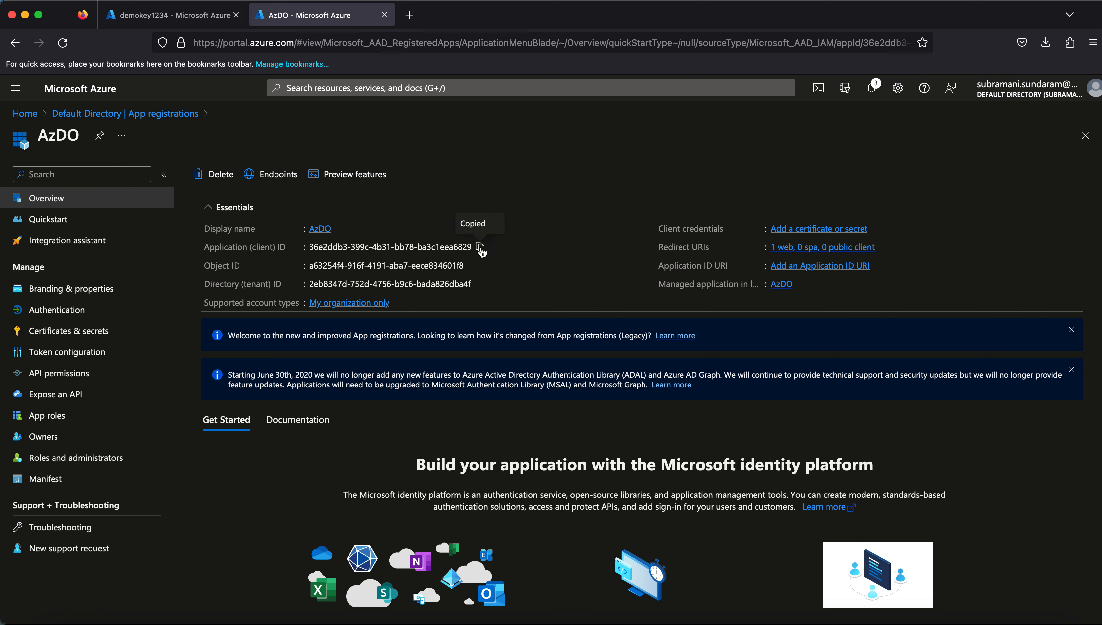
pyautogui.press('super+Tab')
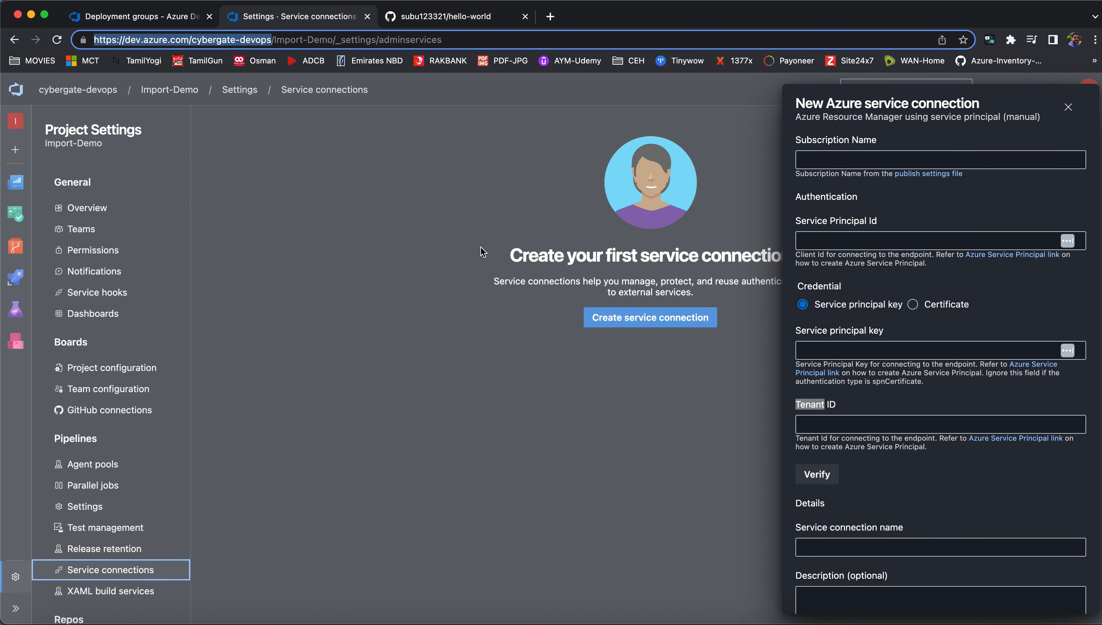
pyautogui.click(878, 237)
pyautogui.press('super+v')
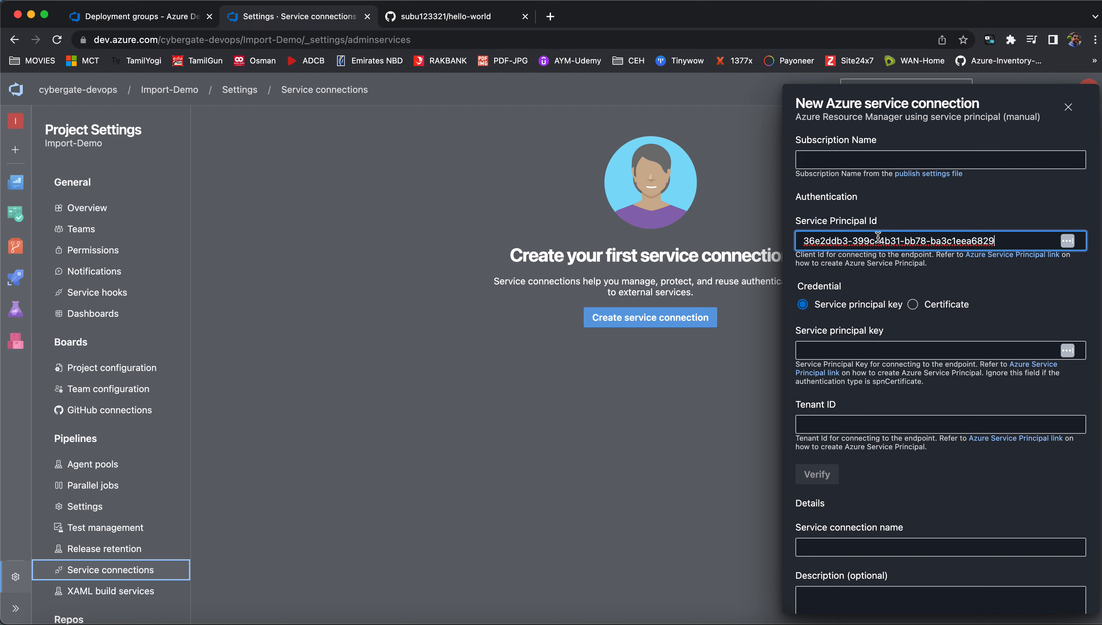
# Step: Copy AzDO's directory (tenant) ID from the Azure portal into the service connection's Tenant ID field
pyautogui.press('super+Tab')
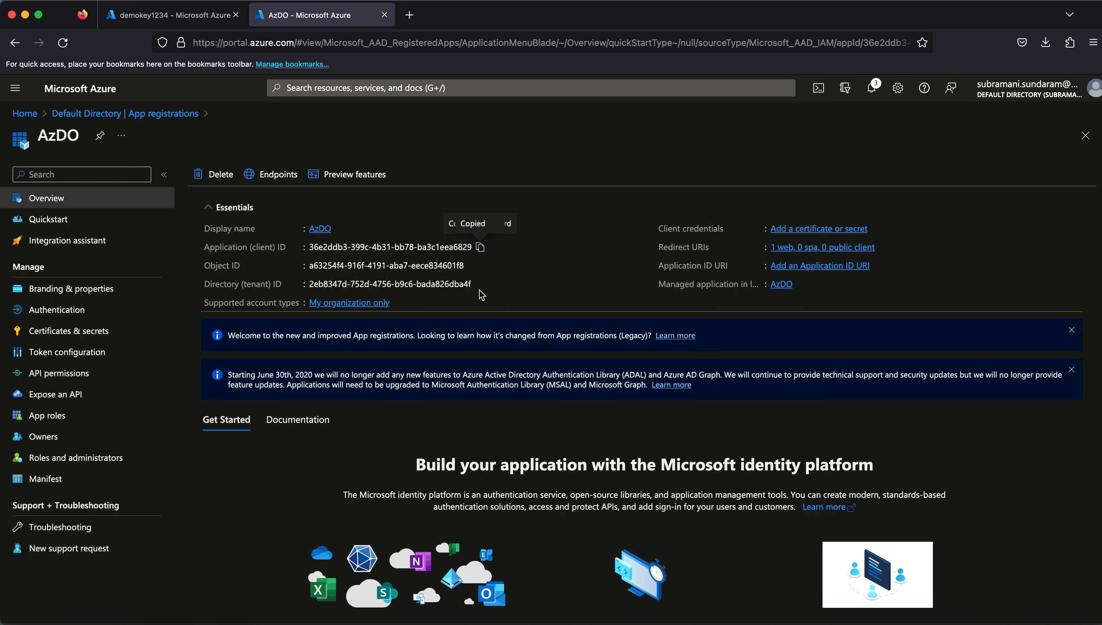
pyautogui.press('super+Tab')
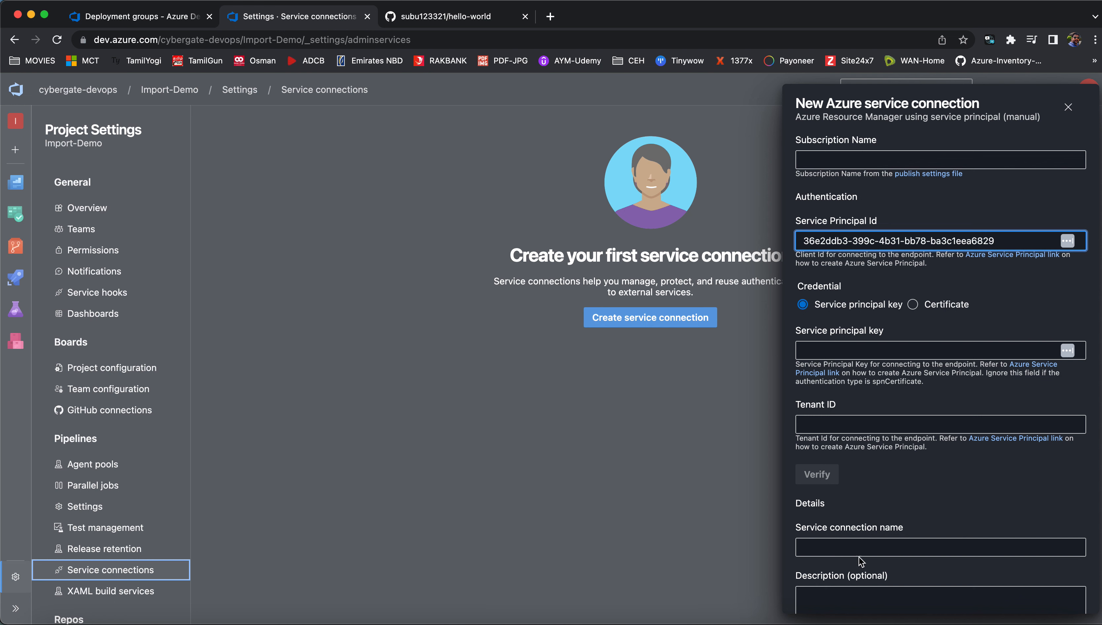
pyautogui.click(849, 423)
pyautogui.press('super+v')
# Step: Find Subscriptions in the Azure portal, open it in a new browser tab, and sign in with the personal Outlook account
pyautogui.scroll(1, 864, 356)
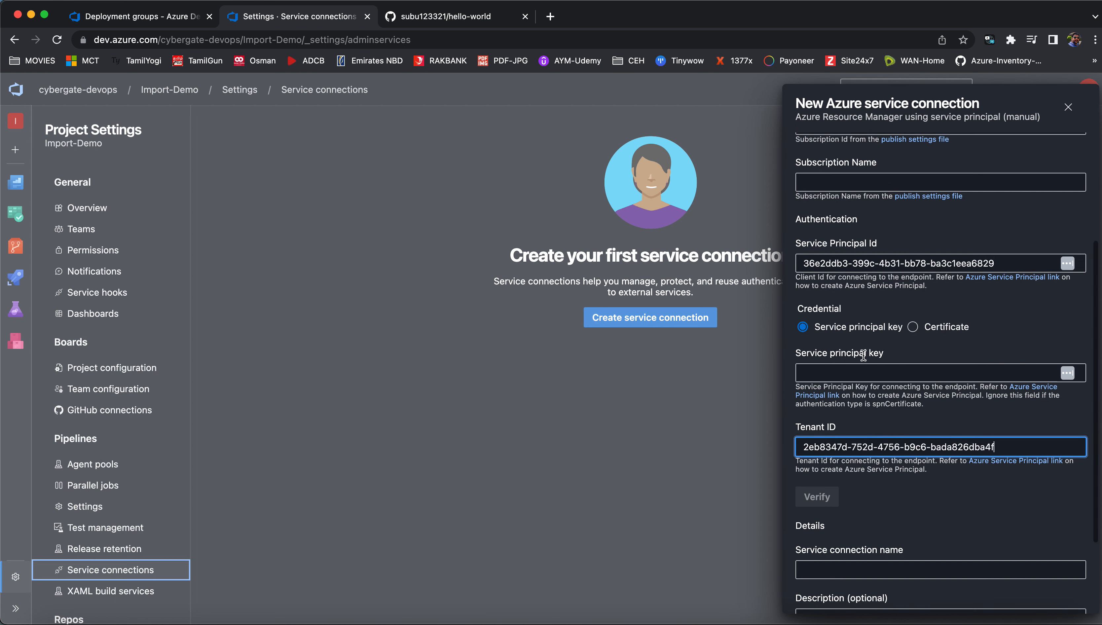
pyautogui.scroll(4, 864, 356)
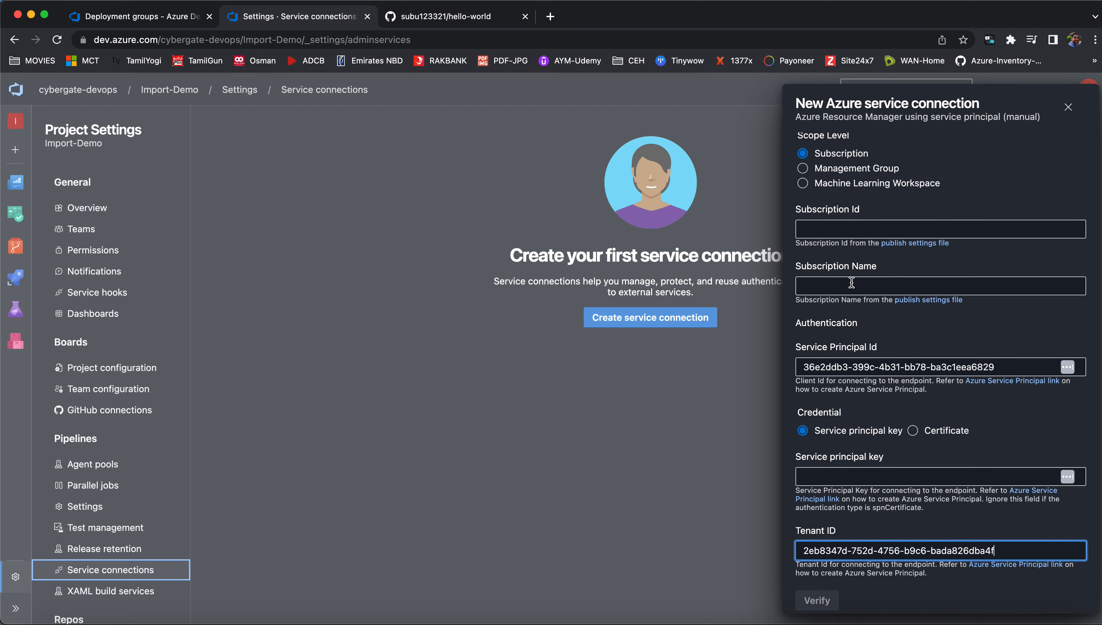
pyautogui.press('super+Tab')
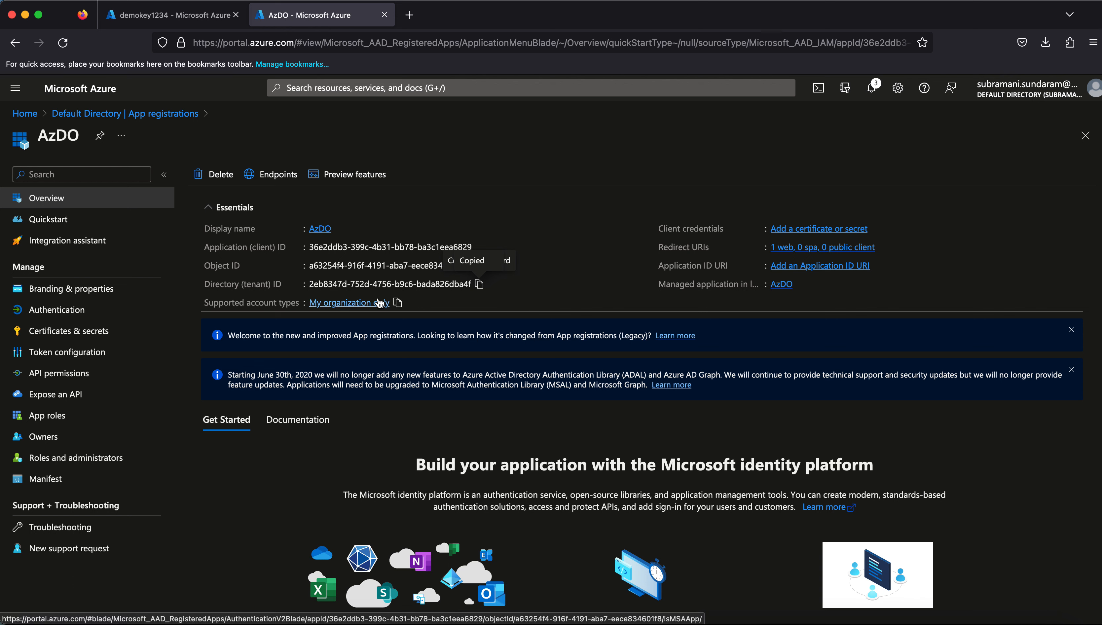
pyautogui.click(361, 88)
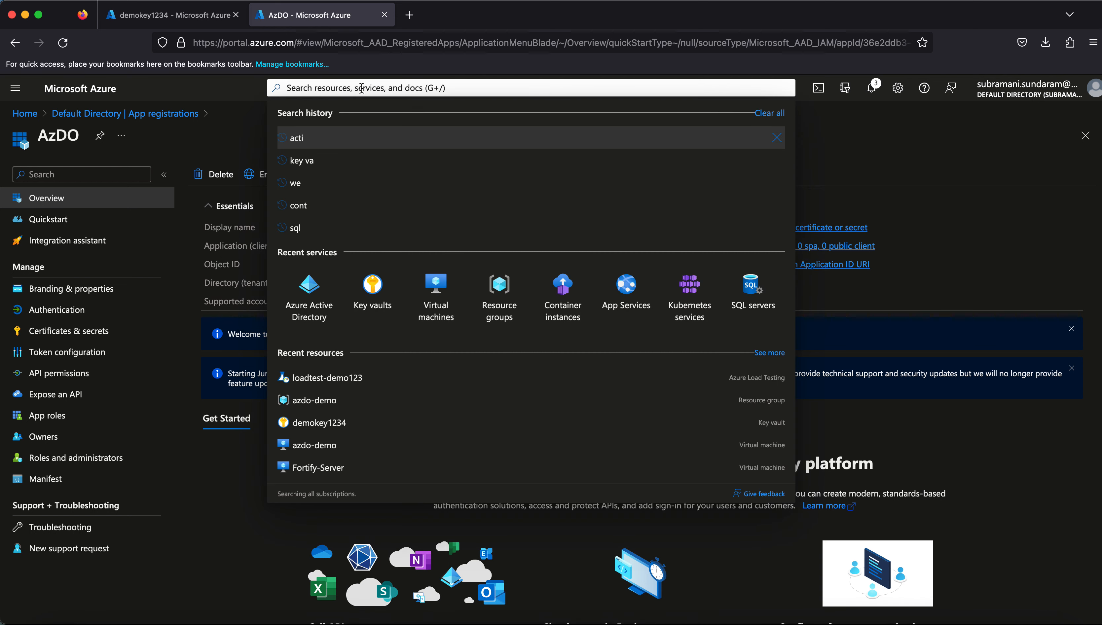
pyautogui.write('subs')
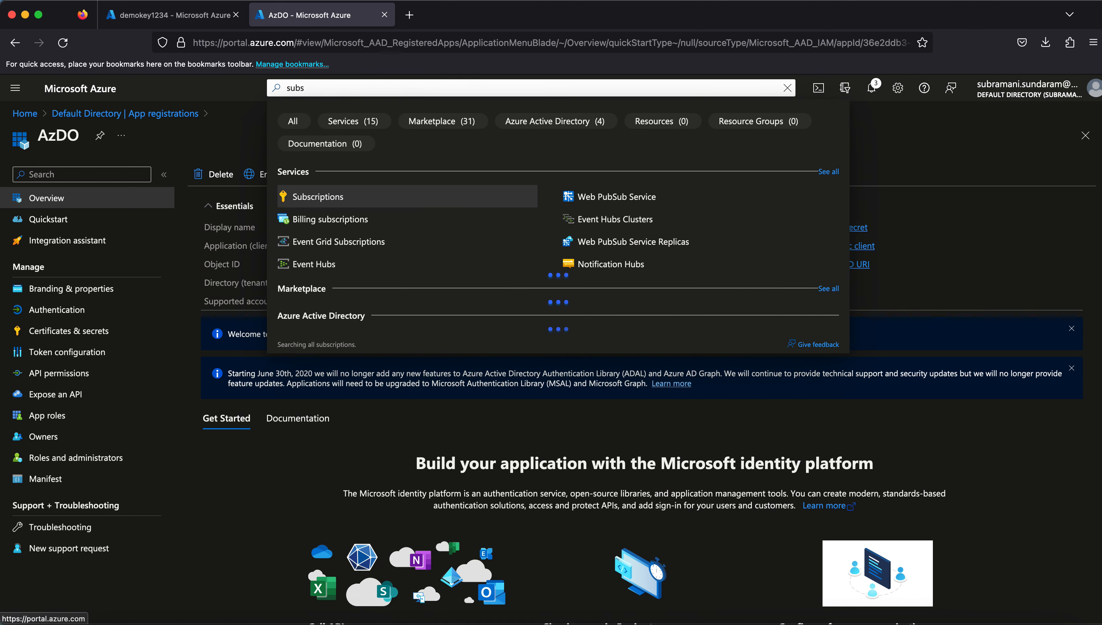
pyautogui.rightClick(324, 196)
pyautogui.click(353, 199)
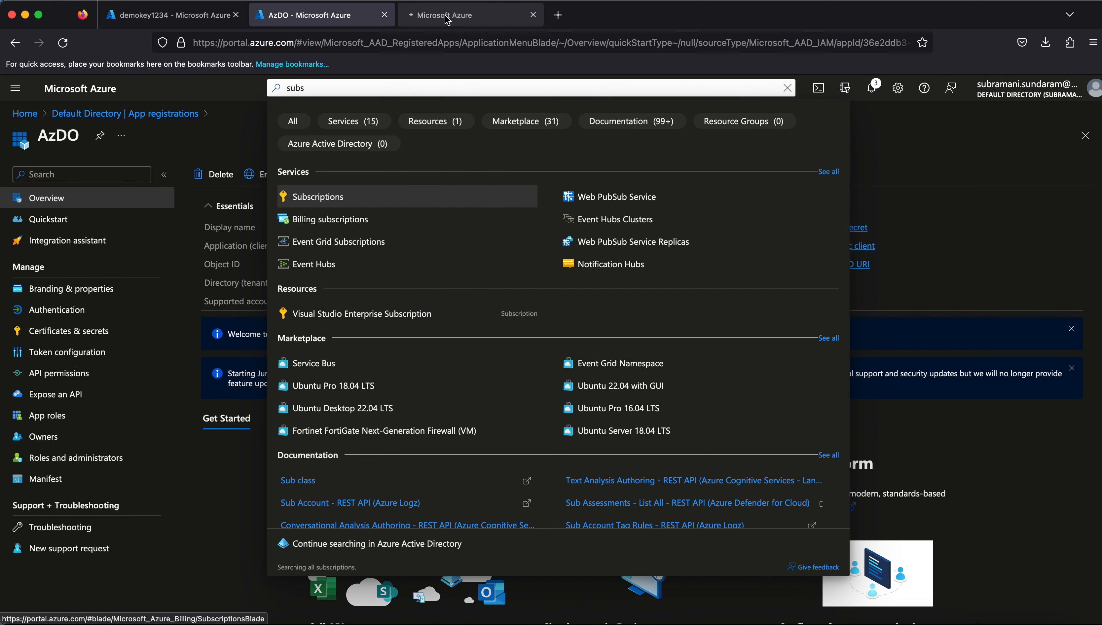
pyautogui.click(446, 18)
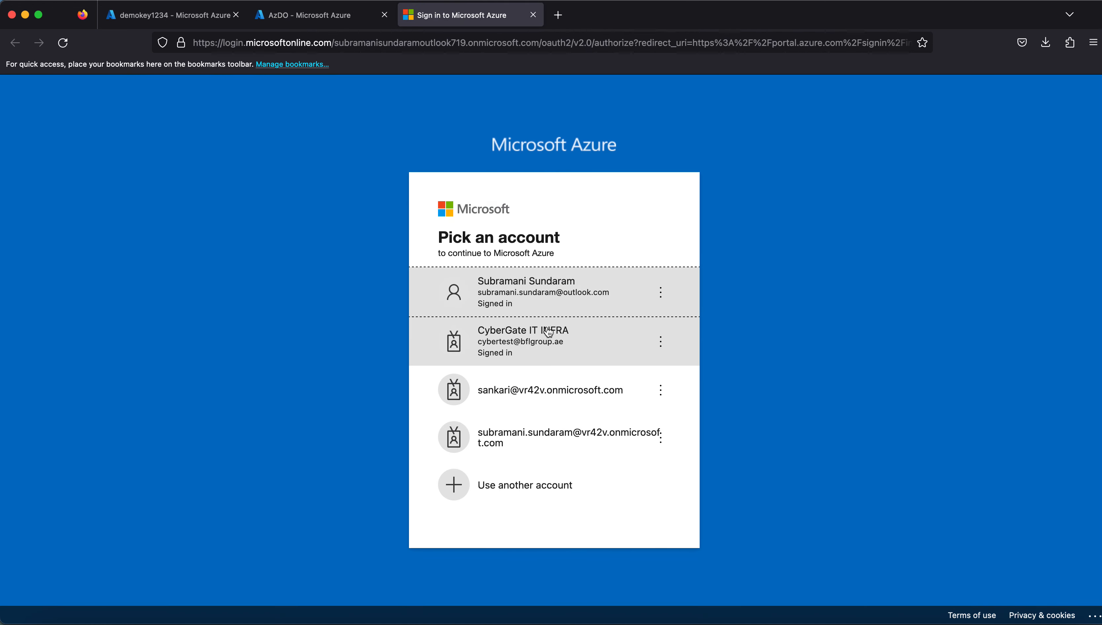
pyautogui.click(537, 299)
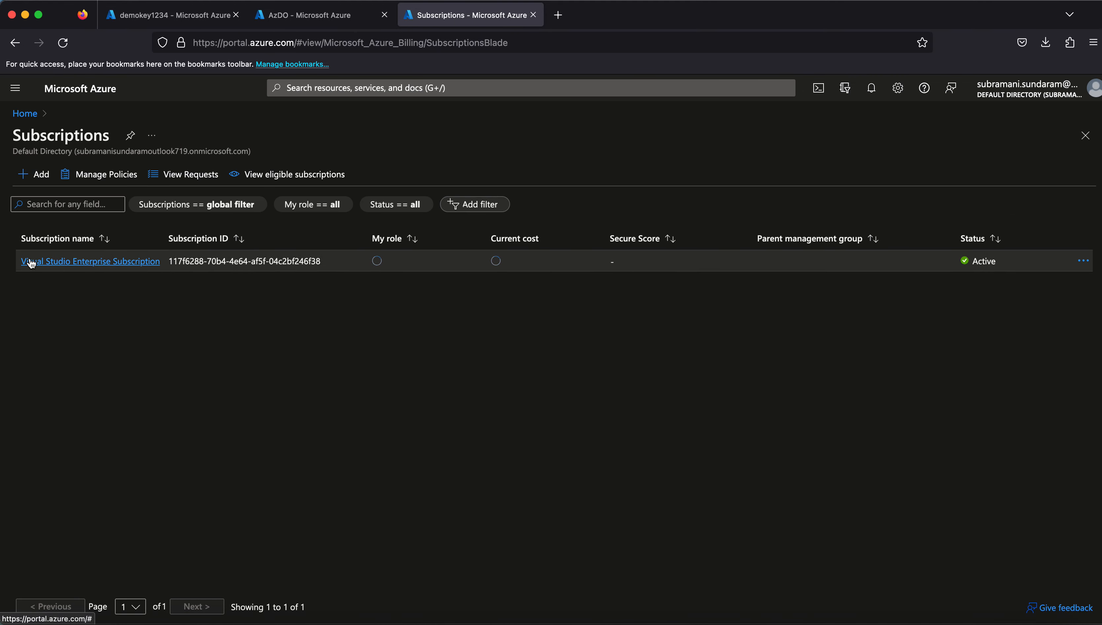
# Step: Copy the name Visual Studio Enterprise Subscription from the Azure portal into the service connection's Subscription Name field in Azure DevOps
pyautogui.moveTo(18, 263); pyautogui.dragTo(165, 267)
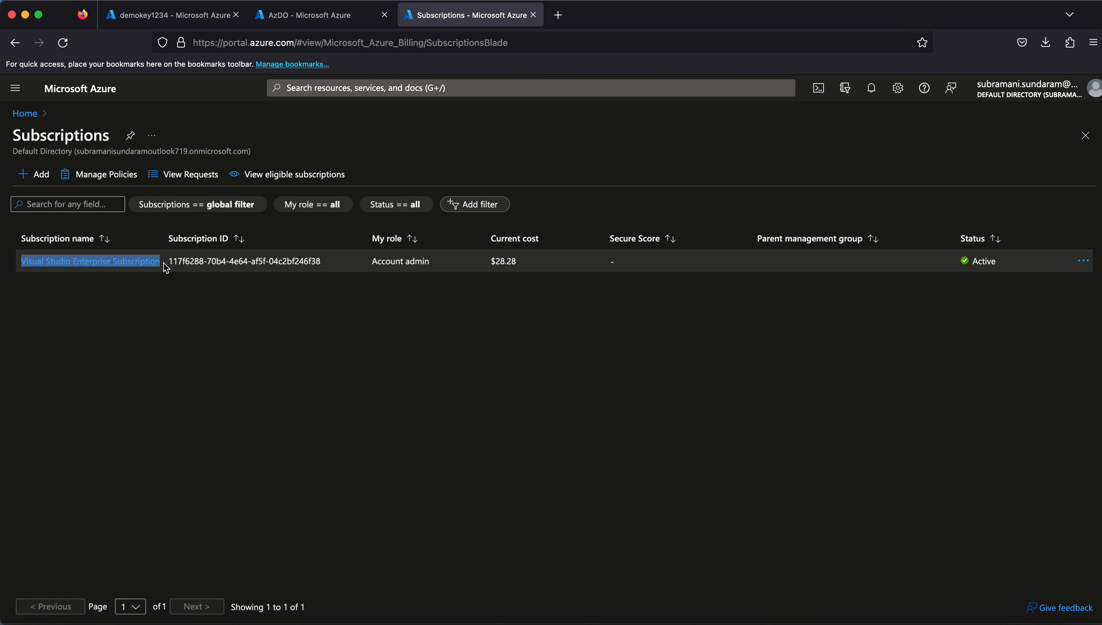
pyautogui.press('super+c')
pyautogui.press('super+Tab')
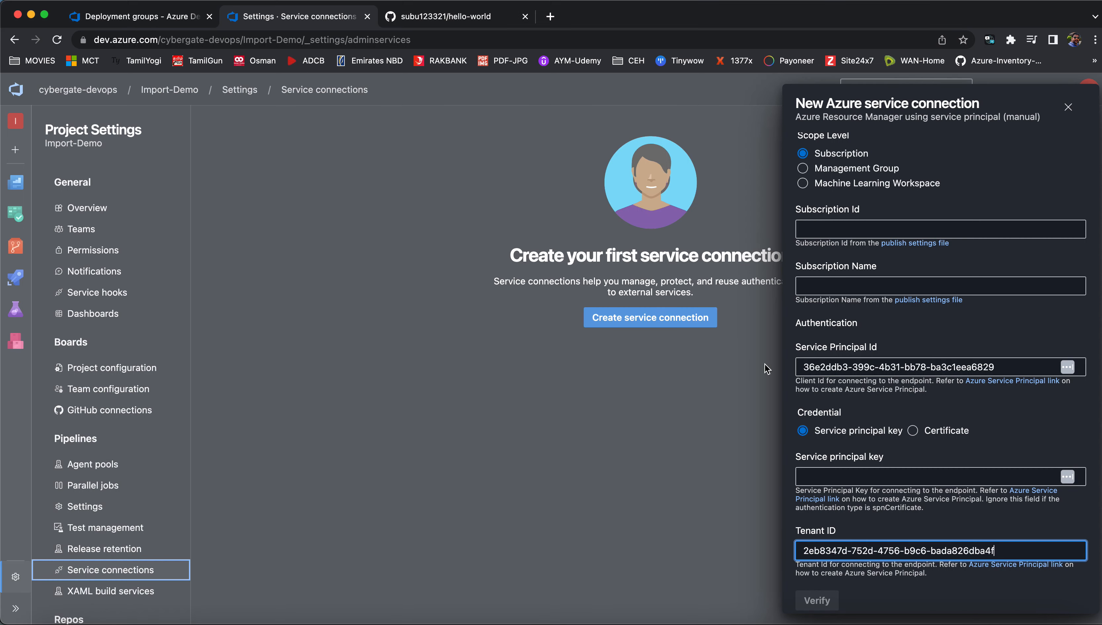
pyautogui.click(855, 287)
pyautogui.press('super+v')
pyautogui.click(804, 287)
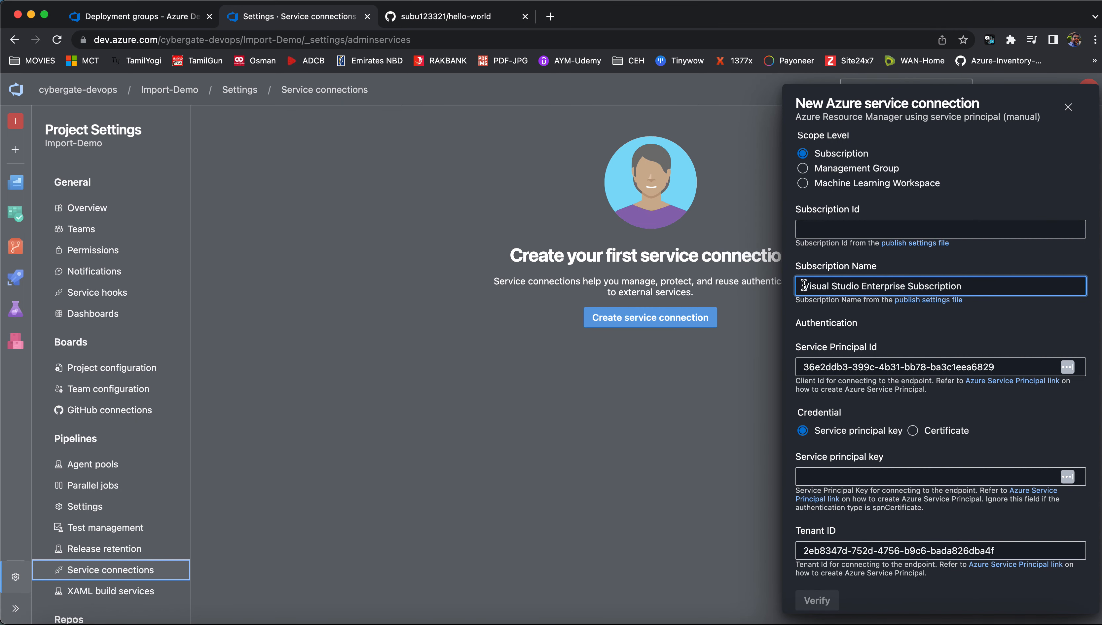
# Step: Copy the Visual Studio Enterprise Subscription's ID from the Azure portal into the service connection's Subscription Id field
pyautogui.press('super+Tab')
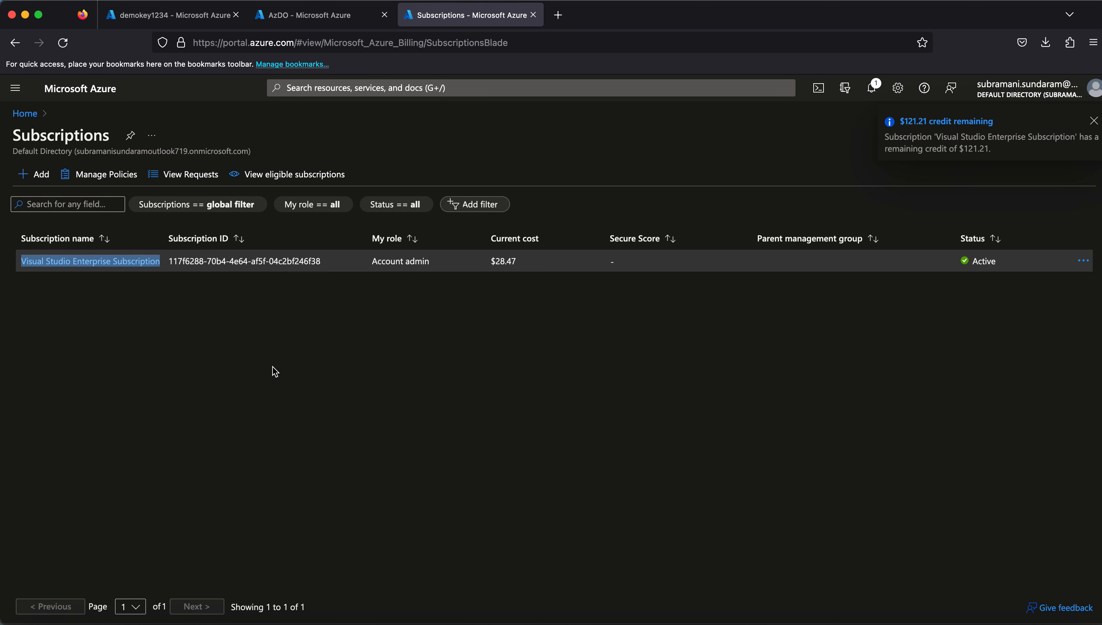
pyautogui.click(172, 261)
pyautogui.moveTo(171, 261); pyautogui.dragTo(323, 263)
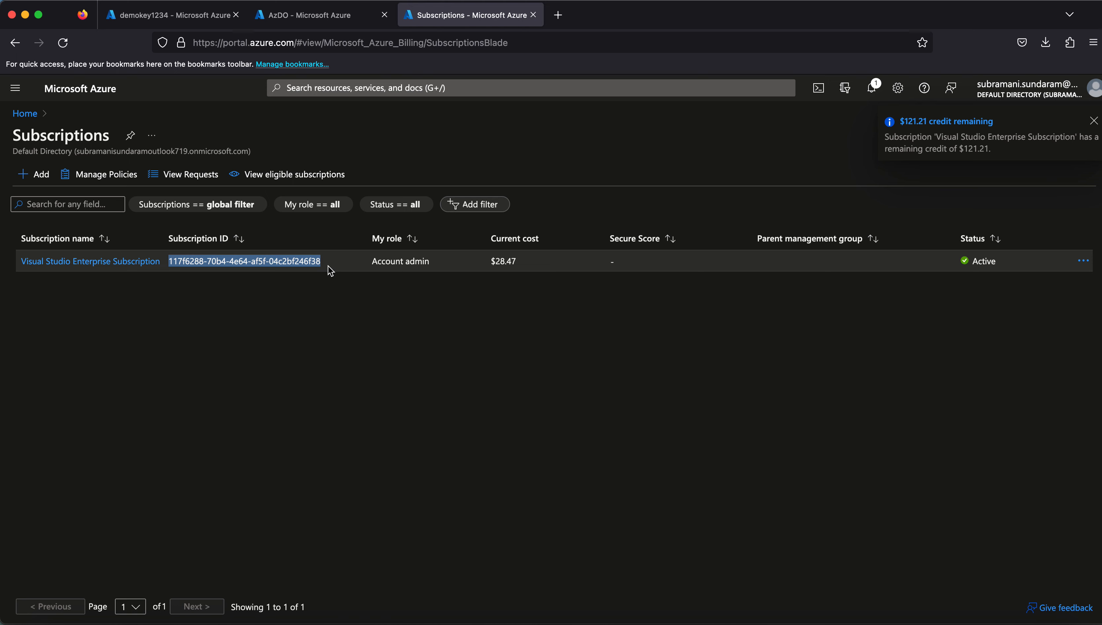
pyautogui.press('super+c')
pyautogui.press('super+Tab')
pyautogui.click(864, 225)
pyautogui.press('super+v')
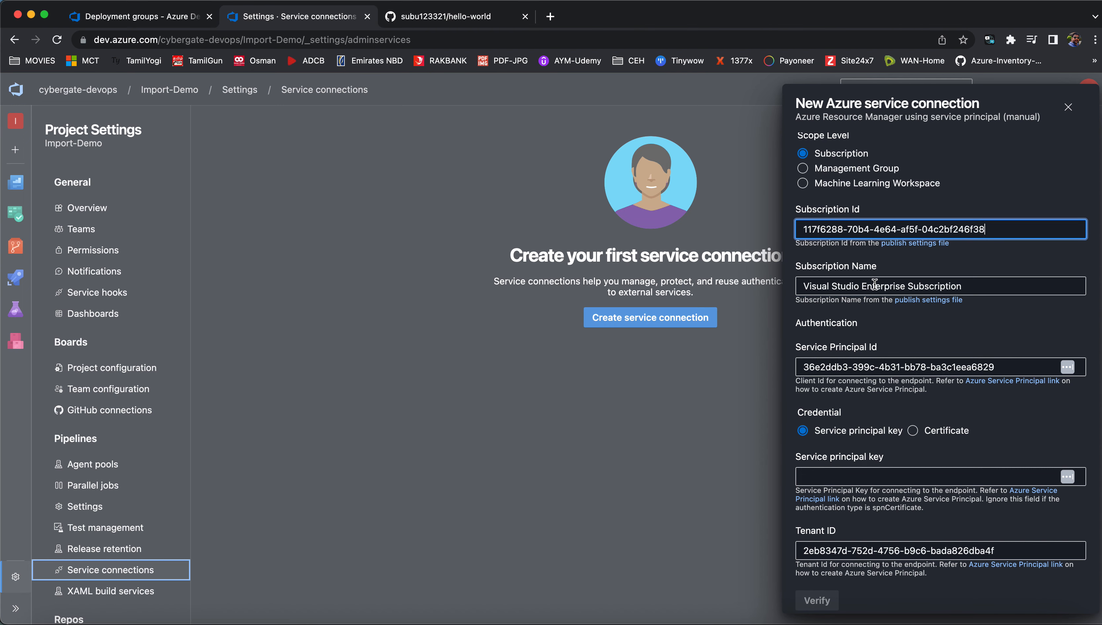
# Step: Add a client secret to the AzDO app registration in the Azure portal, described as azdo with the recommended 180-day expiry
pyautogui.scroll(-5, 875, 284)
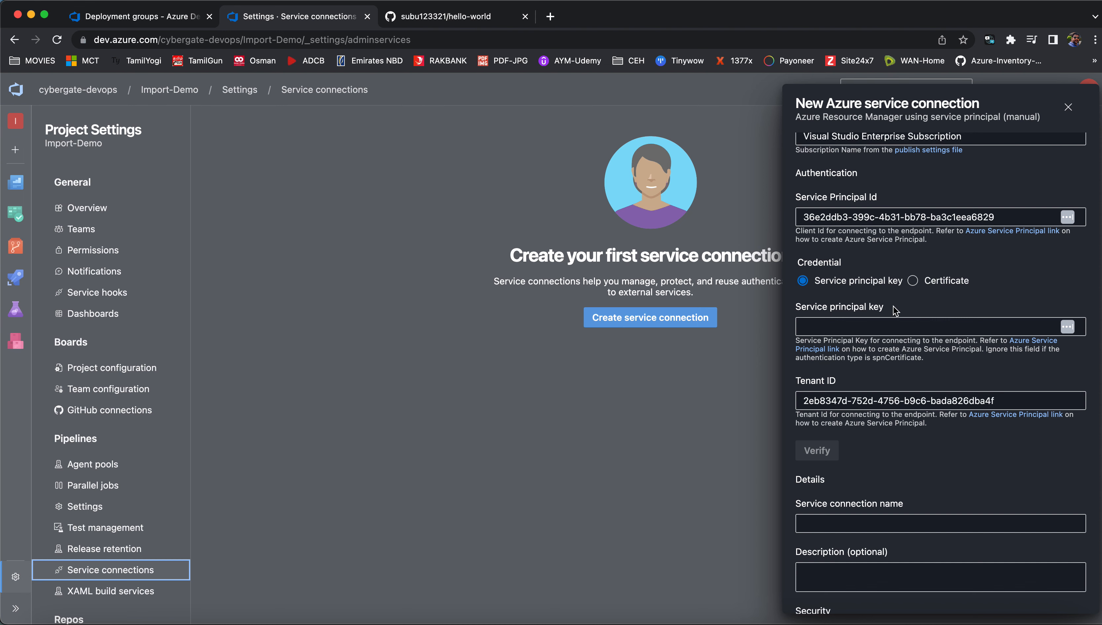
pyautogui.press('super+Tab')
pyautogui.click(333, 18)
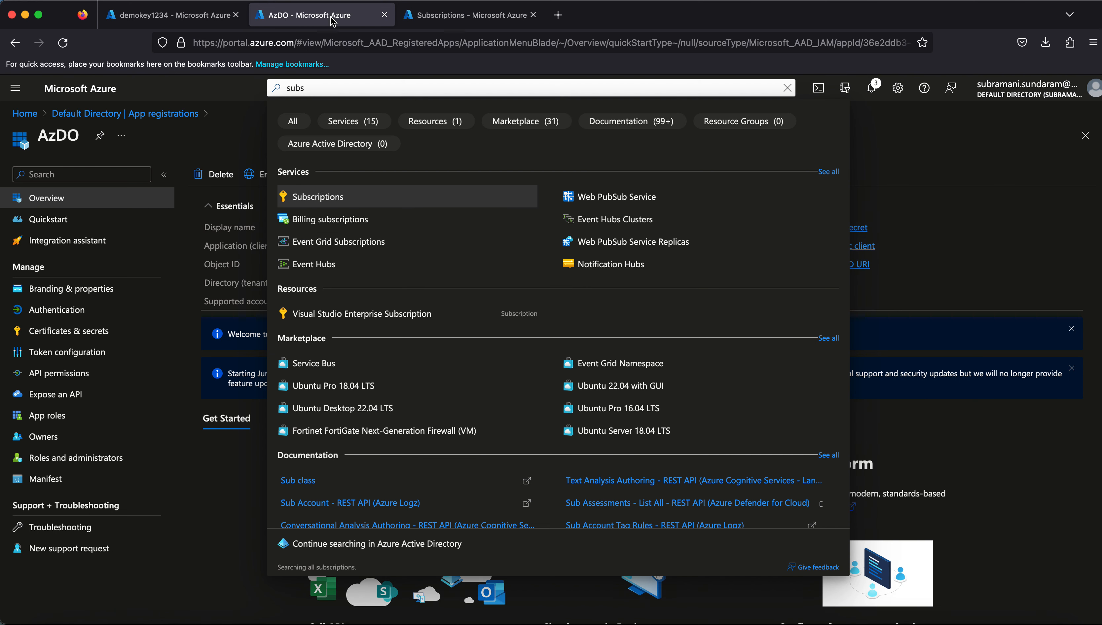
pyautogui.click(934, 193)
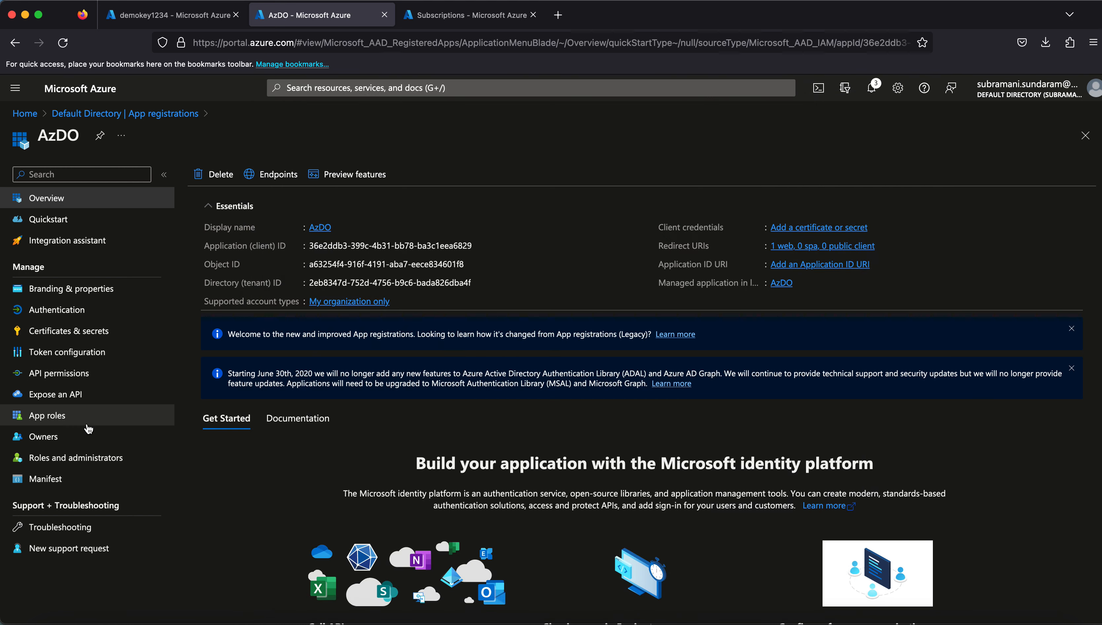
pyautogui.click(66, 333)
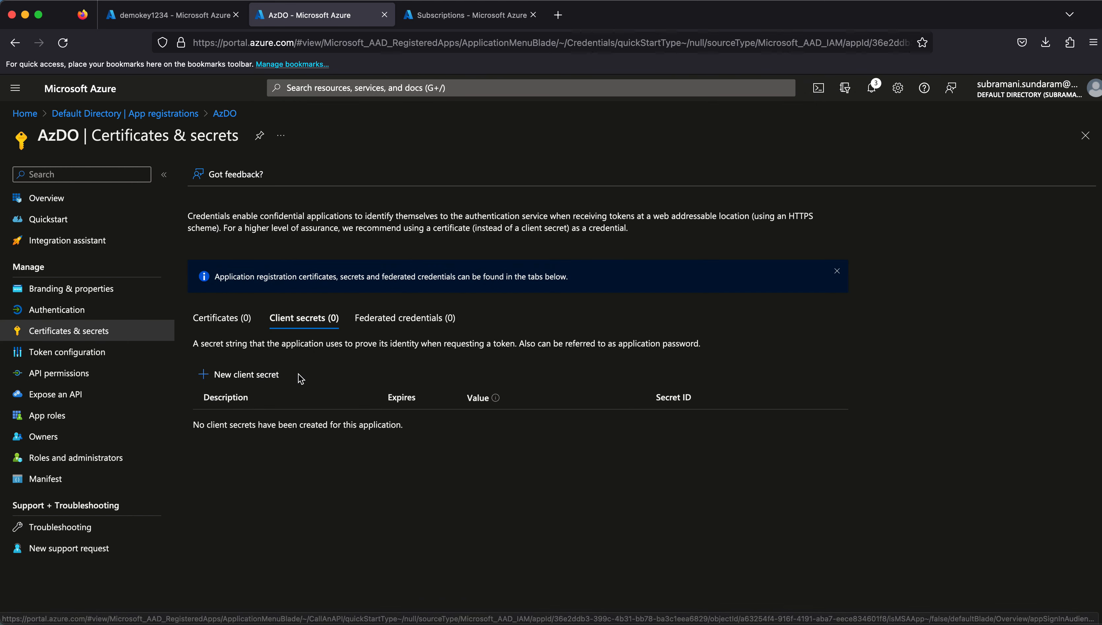
pyautogui.click(245, 376)
pyautogui.write('azdo')
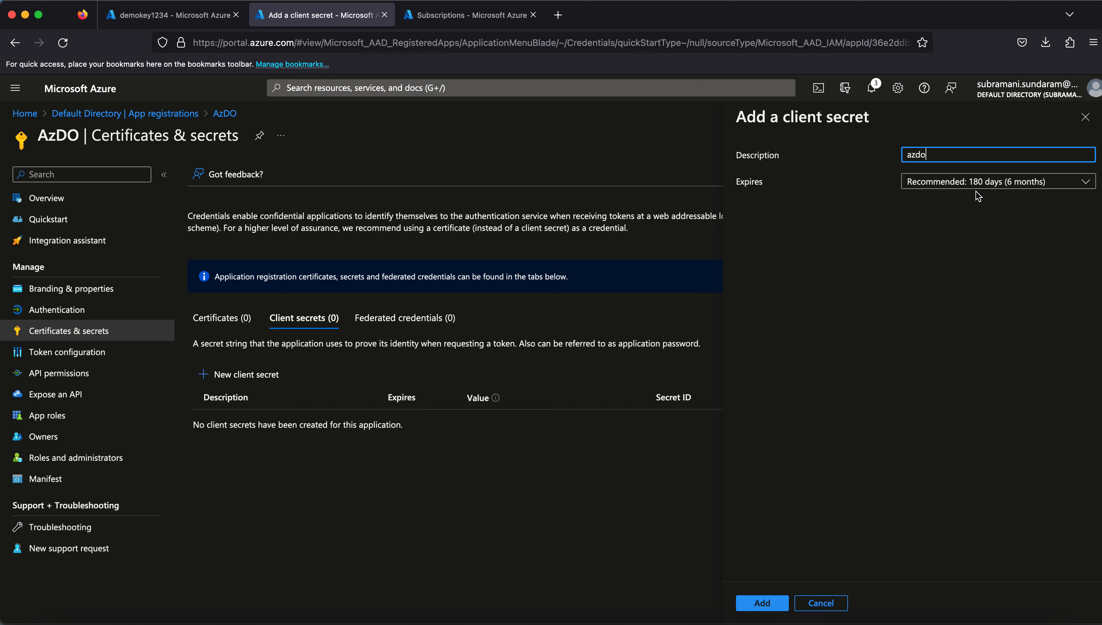
pyautogui.click(760, 604)
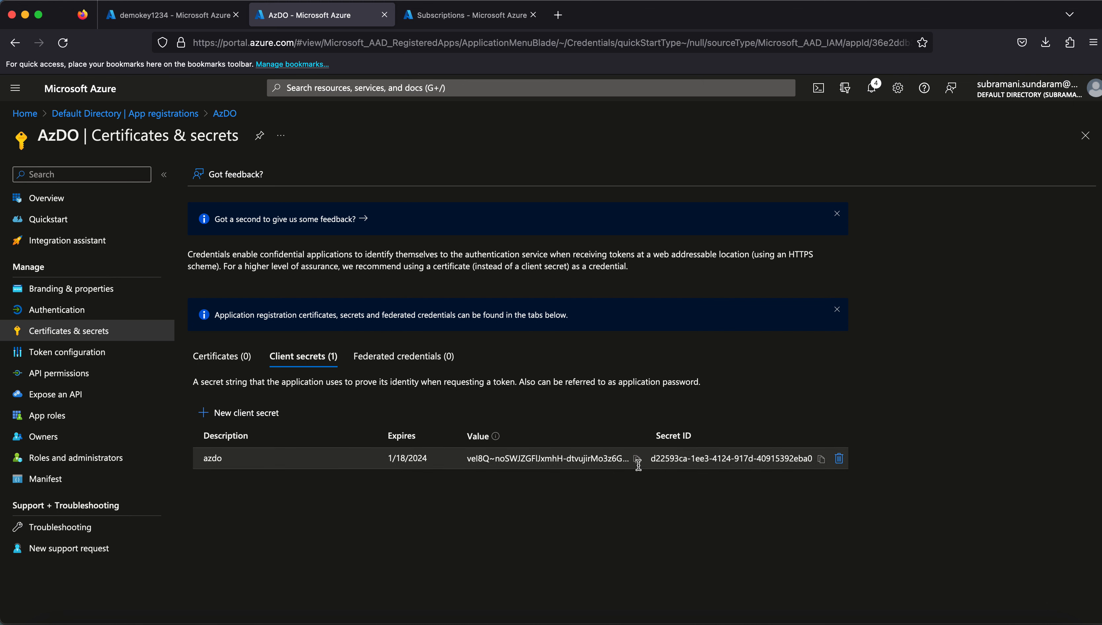
# Step: Copy the azdo client secret's value into the Service principal key field of the Azure DevOps service connection
pyautogui.click(636, 459)
pyautogui.press('super+Tab')
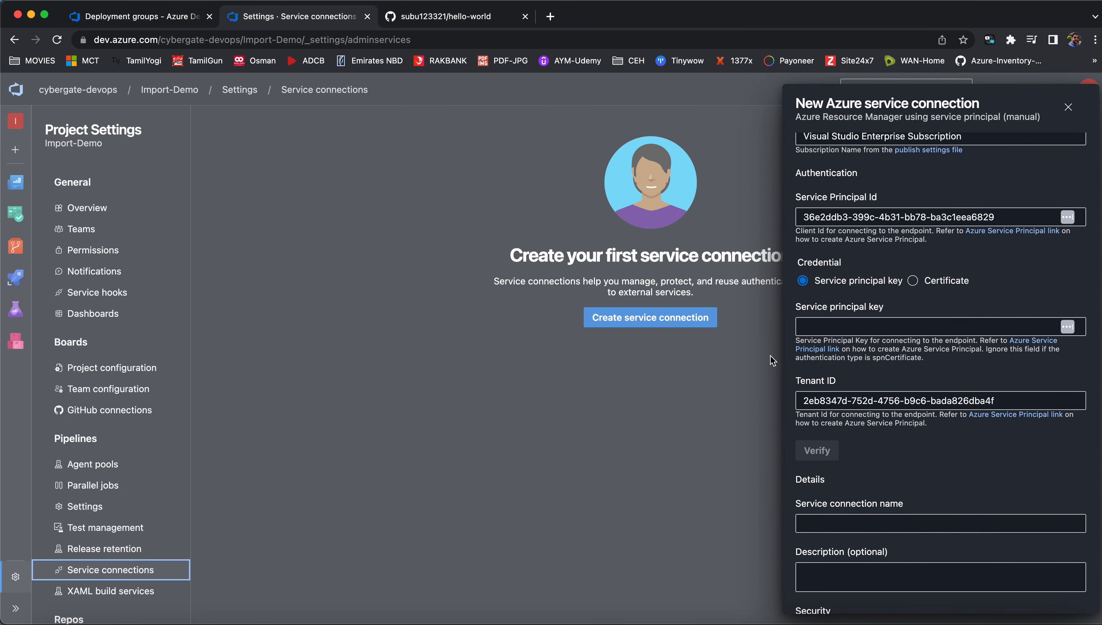
pyautogui.click(823, 331)
pyautogui.press('super+v')
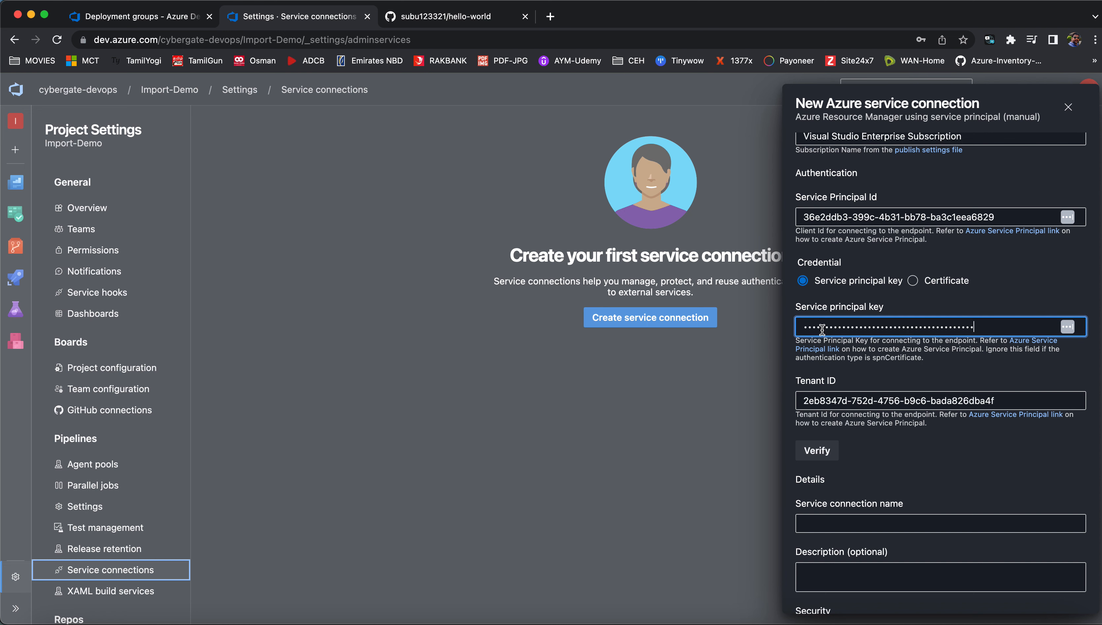
# Step: Review the service connection's filled-in fields, name it Azdo, and grant access permission to all pipelines
pyautogui.scroll(5, 953, 348)
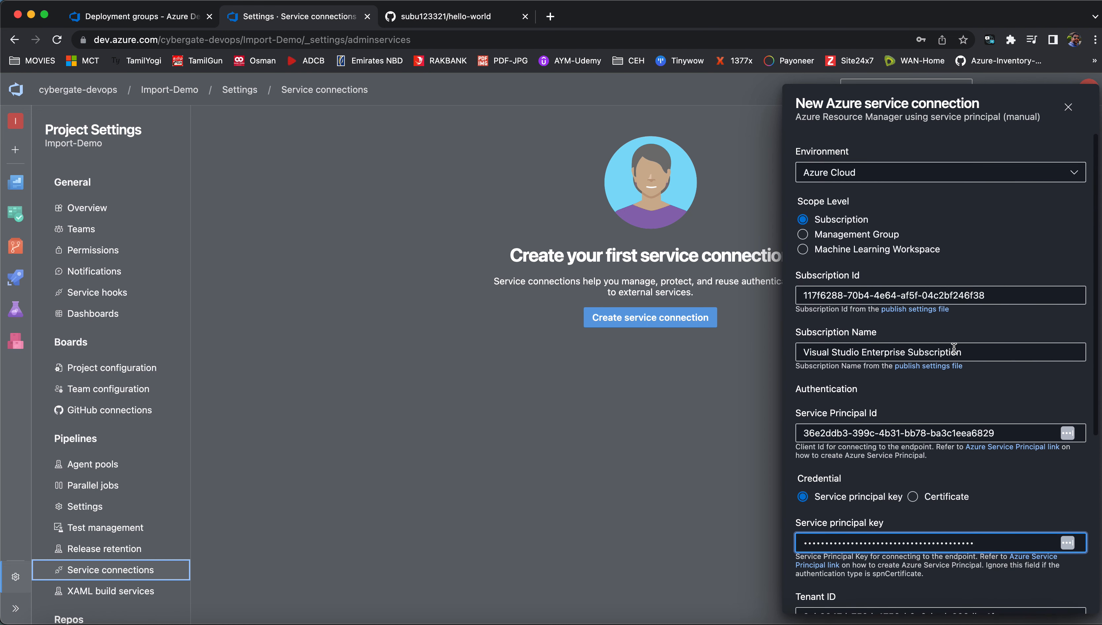
pyautogui.scroll(-6, 954, 348)
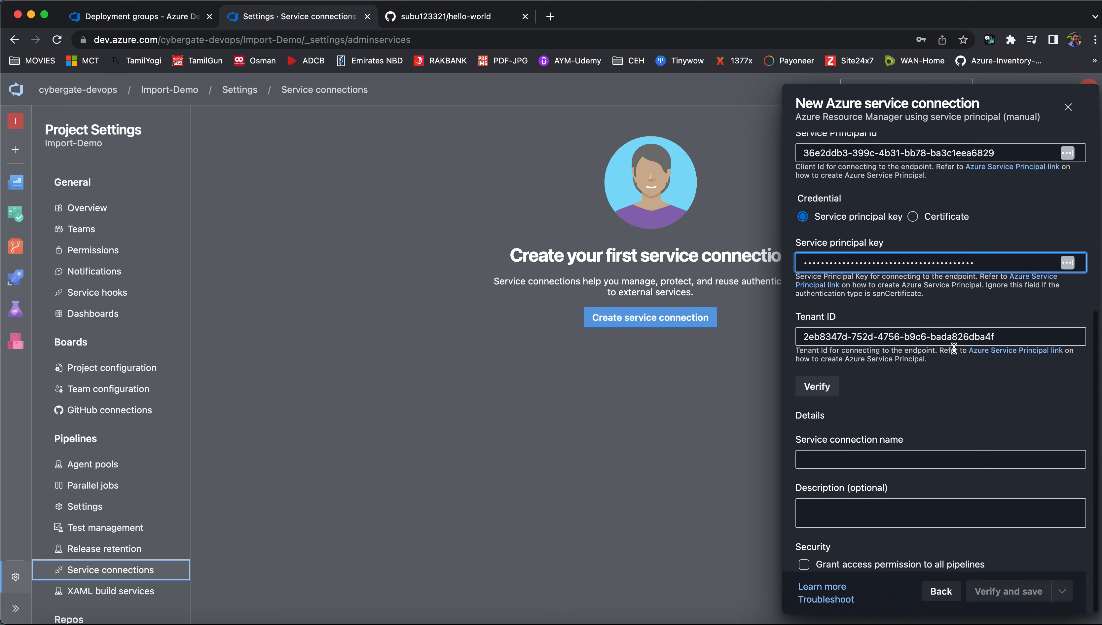
pyautogui.click(839, 459)
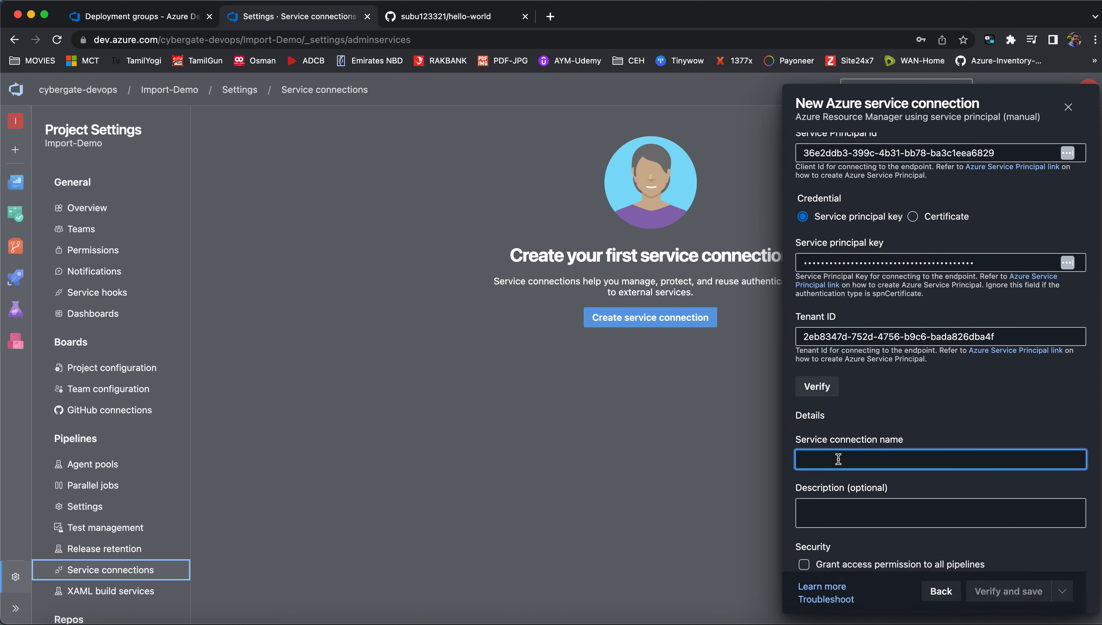
pyautogui.write('Azdo')
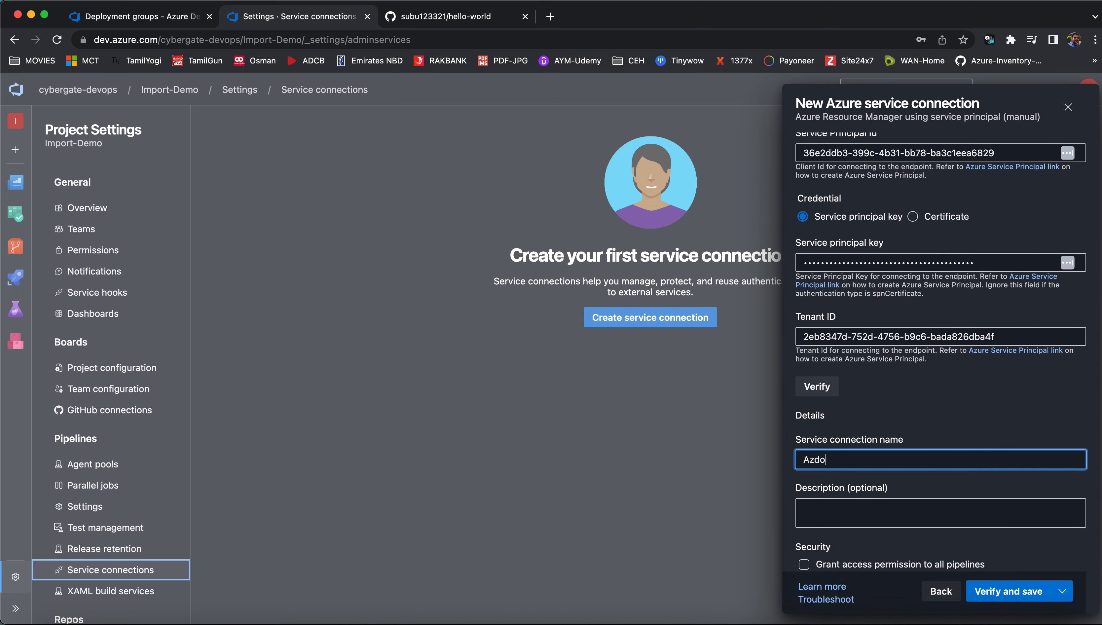
pyautogui.click(805, 565)
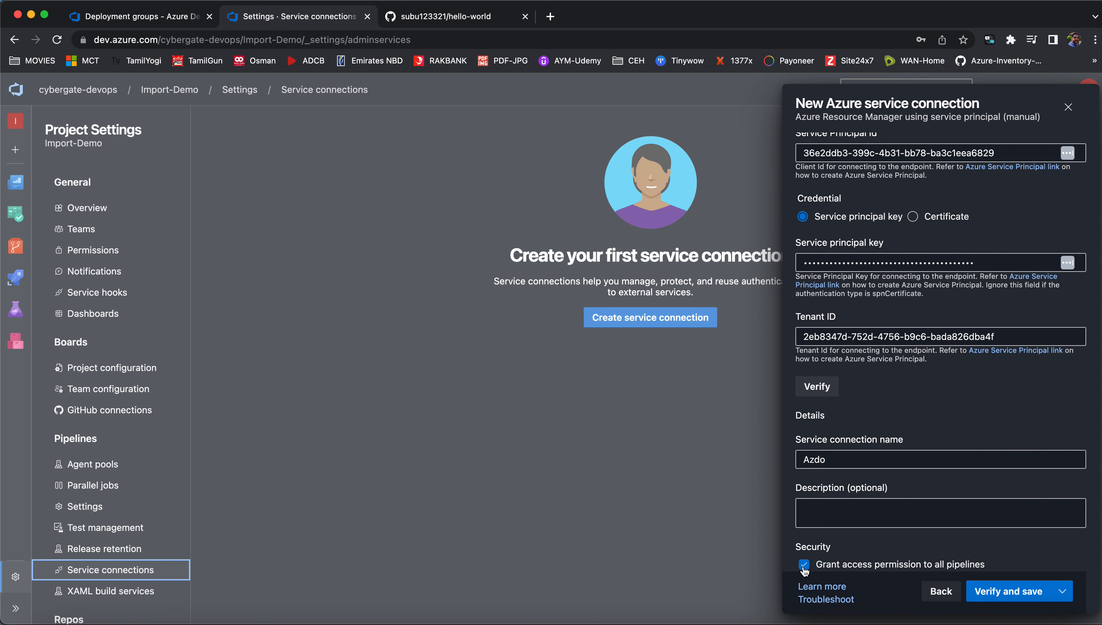
# Step: Run verification on the Azdo service connection and examine the status and error code in the server response
pyautogui.click(817, 390)
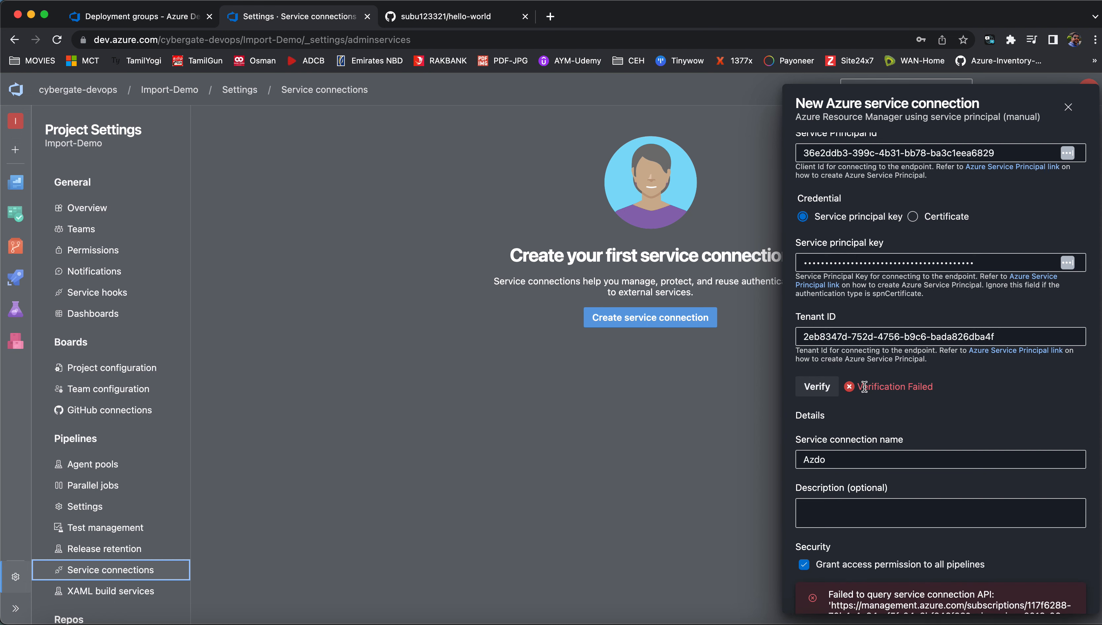
pyautogui.scroll(-5, 864, 388)
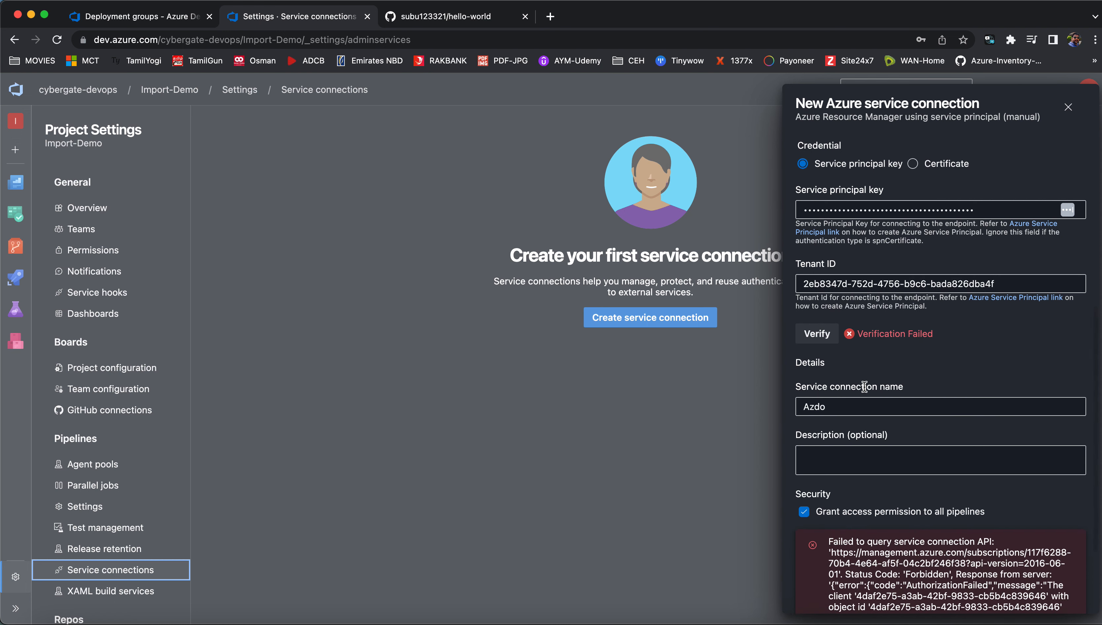
pyautogui.scroll(-1, 865, 387)
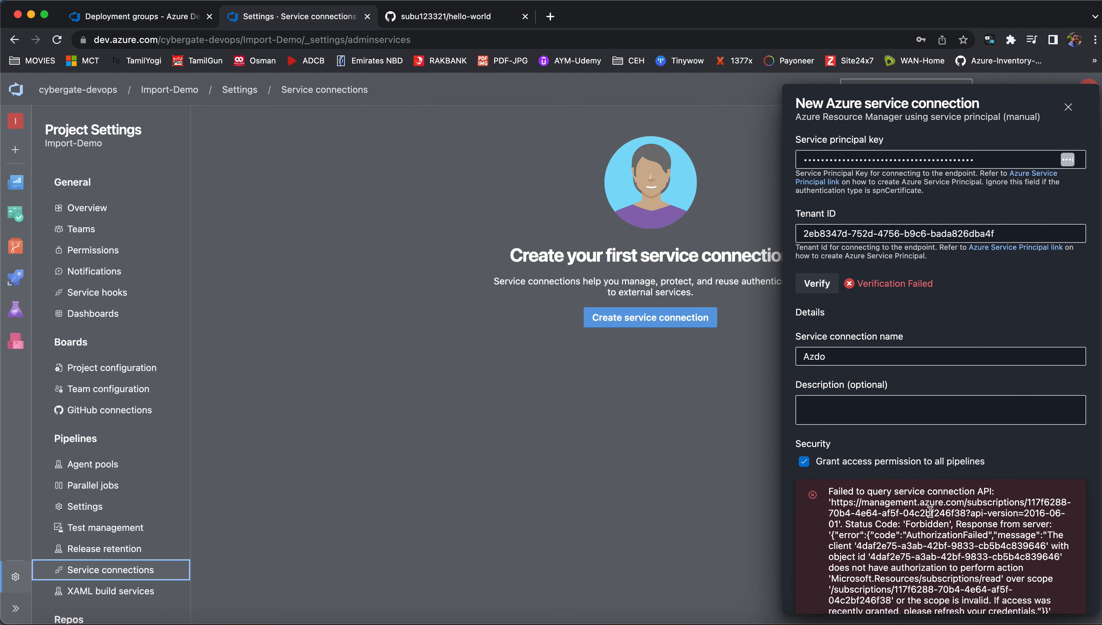
pyautogui.doubleClick(912, 523)
pyautogui.doubleClick(924, 534)
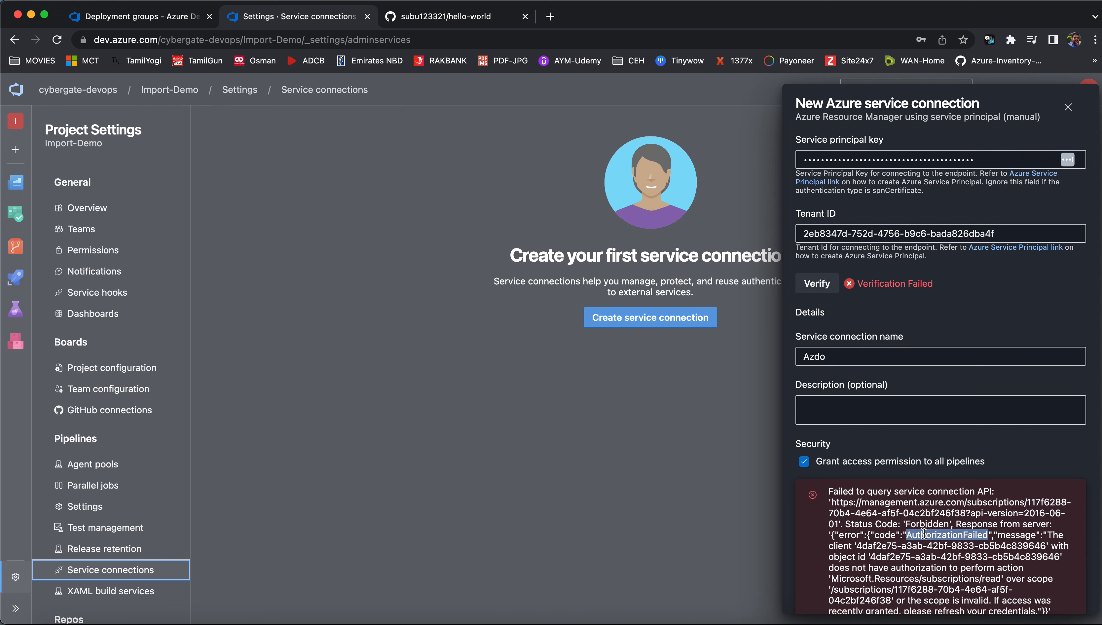
# Step: Copy the AzDO app registration's display name in the Azure portal and open the Visual Studio Enterprise Subscription
pyautogui.press('super+Tab')
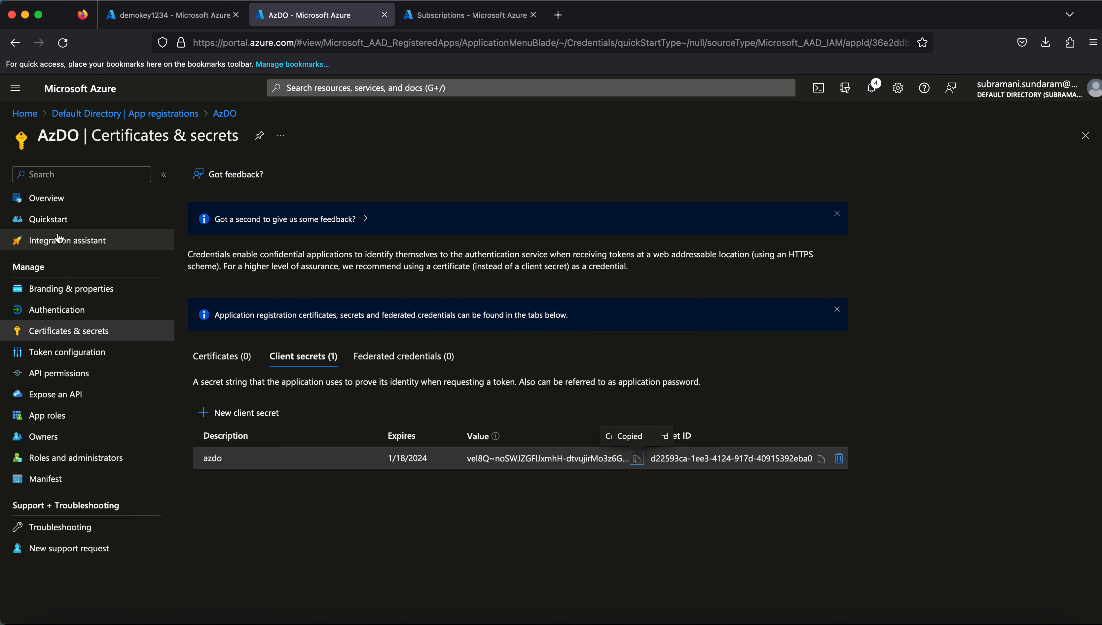
pyautogui.click(48, 199)
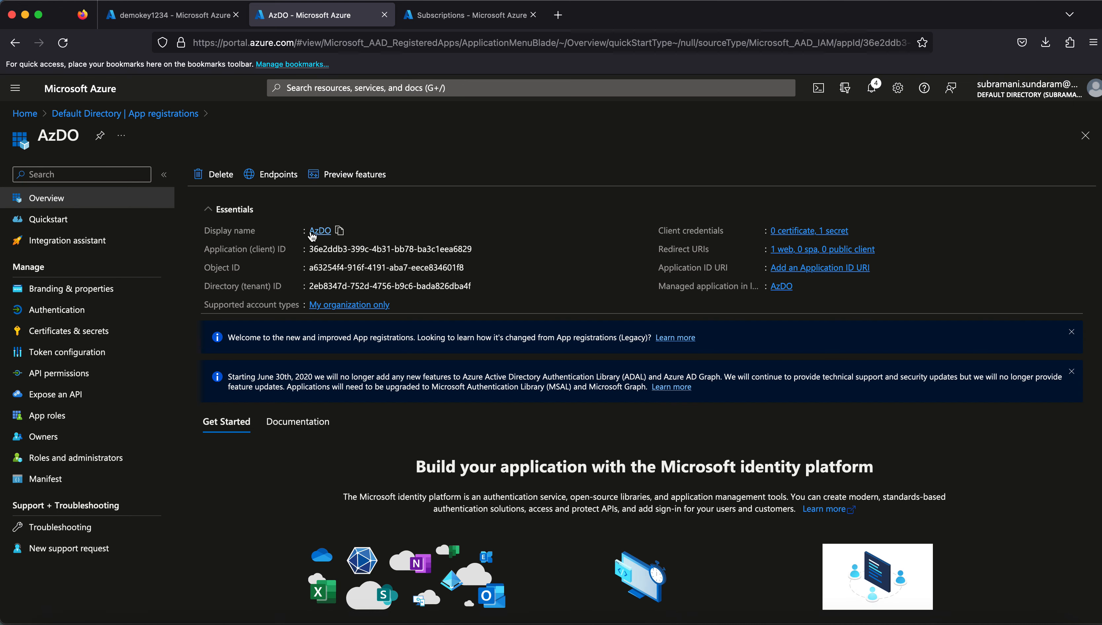
pyautogui.click(338, 232)
pyautogui.click(473, 18)
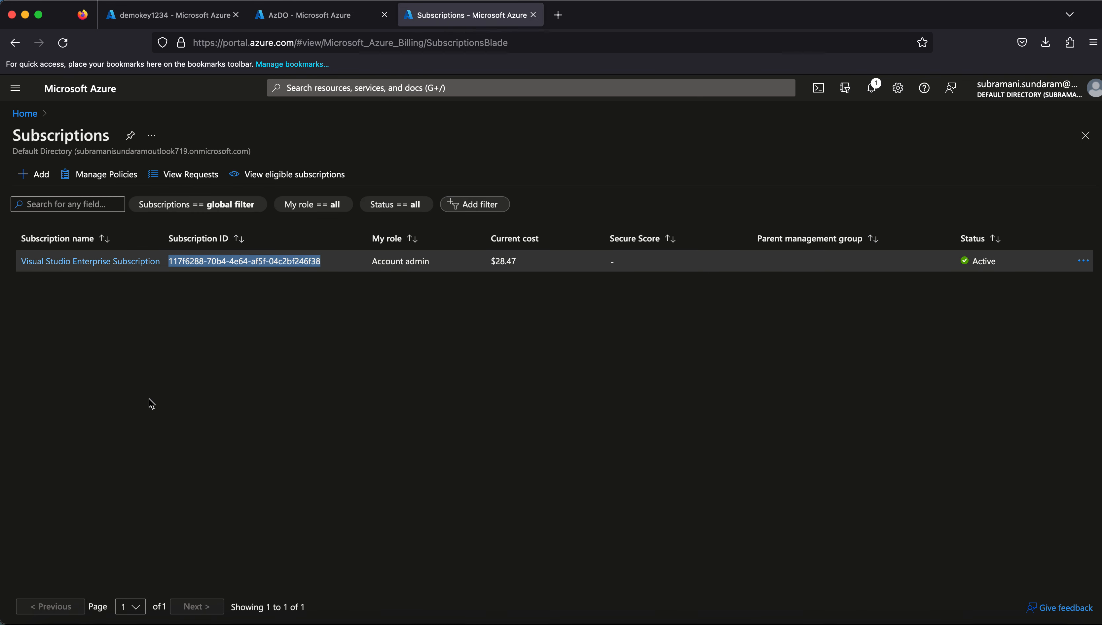
pyautogui.click(89, 262)
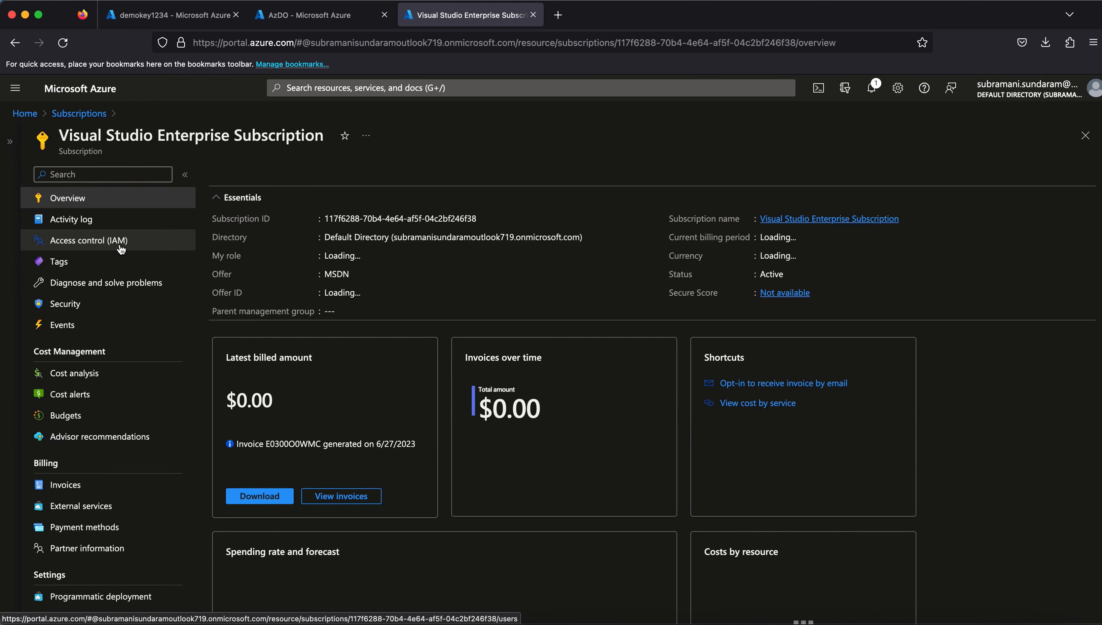
# Step: Start a new role assignment in the subscription's access control and choose the privileged administrator role Contributor
pyautogui.click(121, 249)
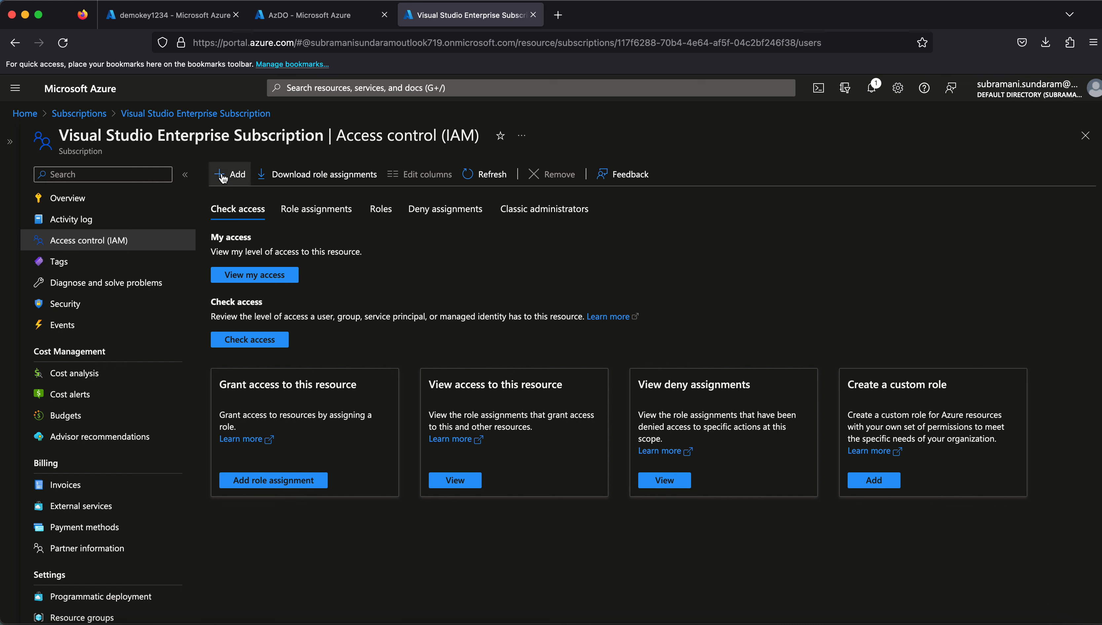
pyautogui.click(225, 175)
pyautogui.click(240, 199)
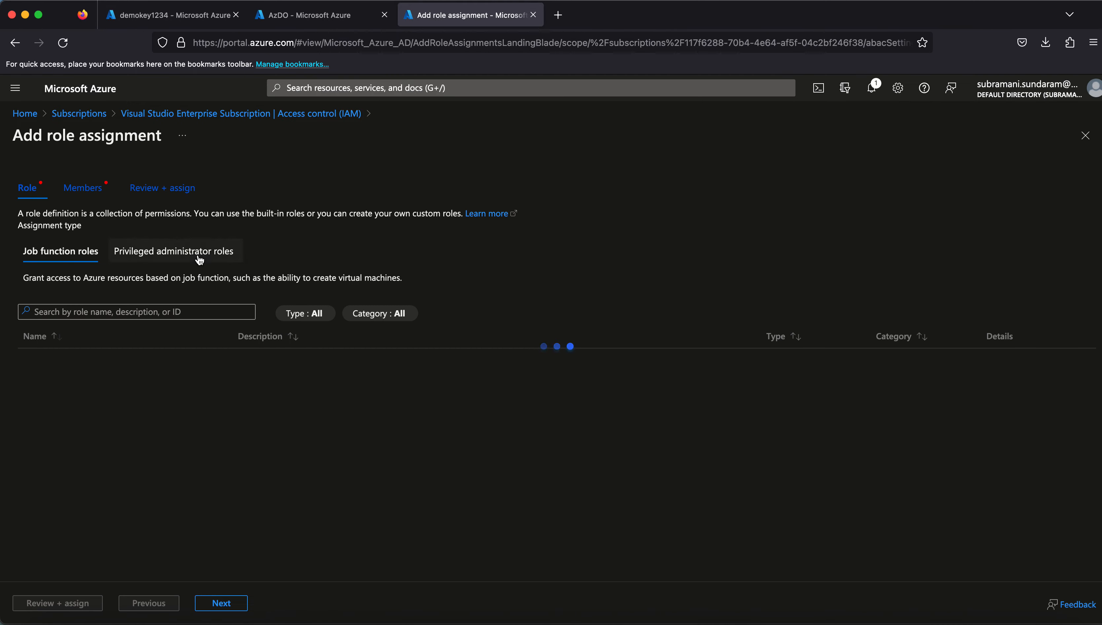
pyautogui.click(199, 254)
pyautogui.click(63, 406)
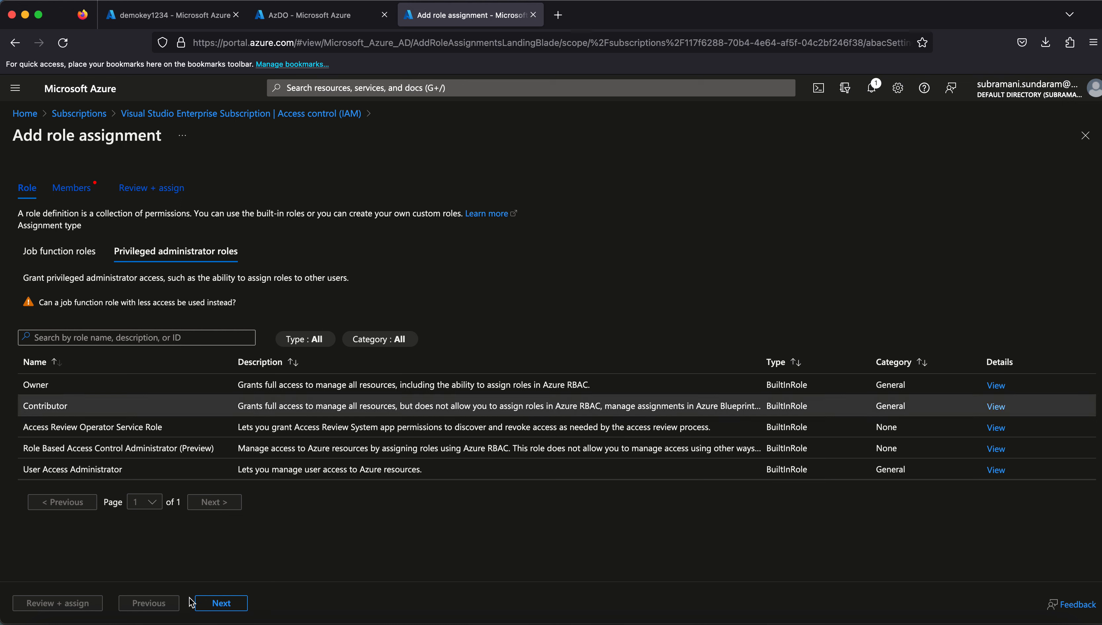
# Step: Search for the AzDO application and add it as a member of the Contributor role assignment
pyautogui.click(221, 603)
pyautogui.click(169, 299)
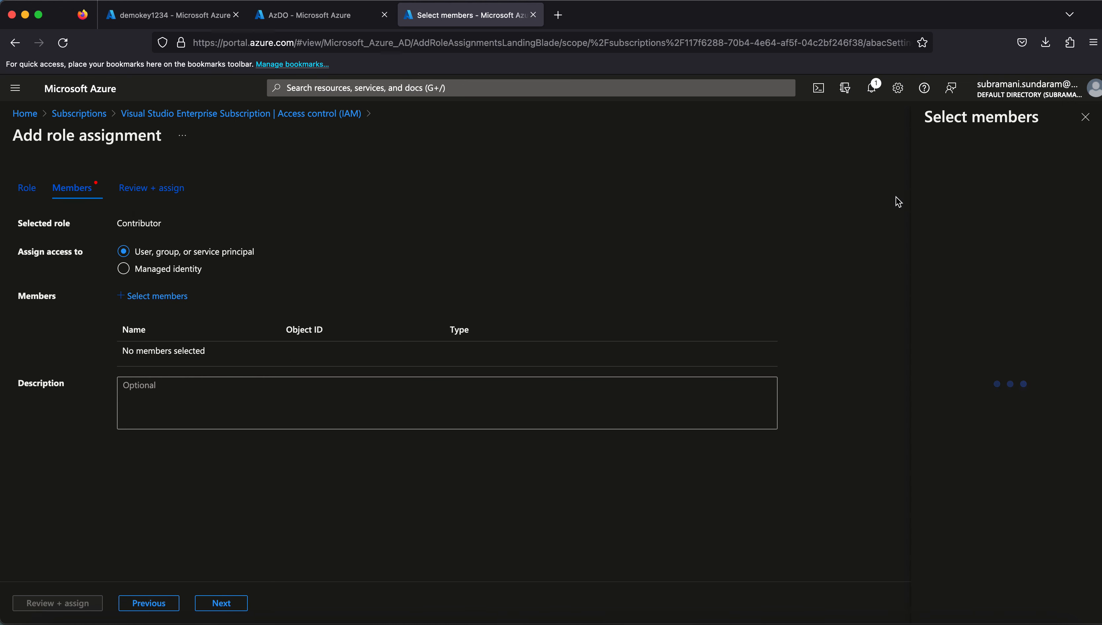
pyautogui.write('AzDO')
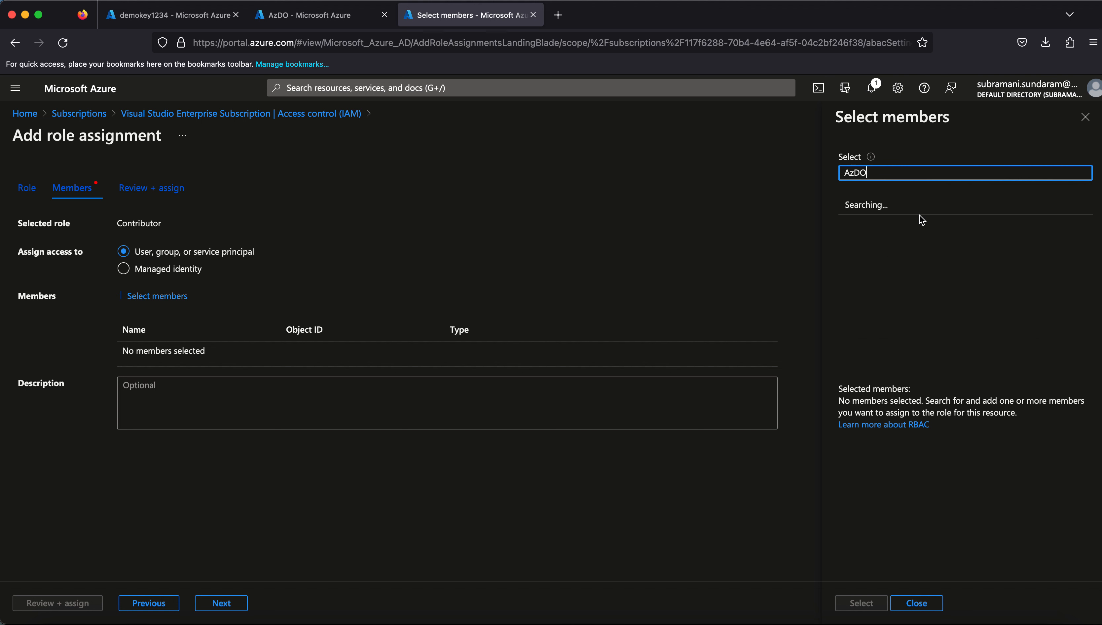
pyautogui.click(906, 216)
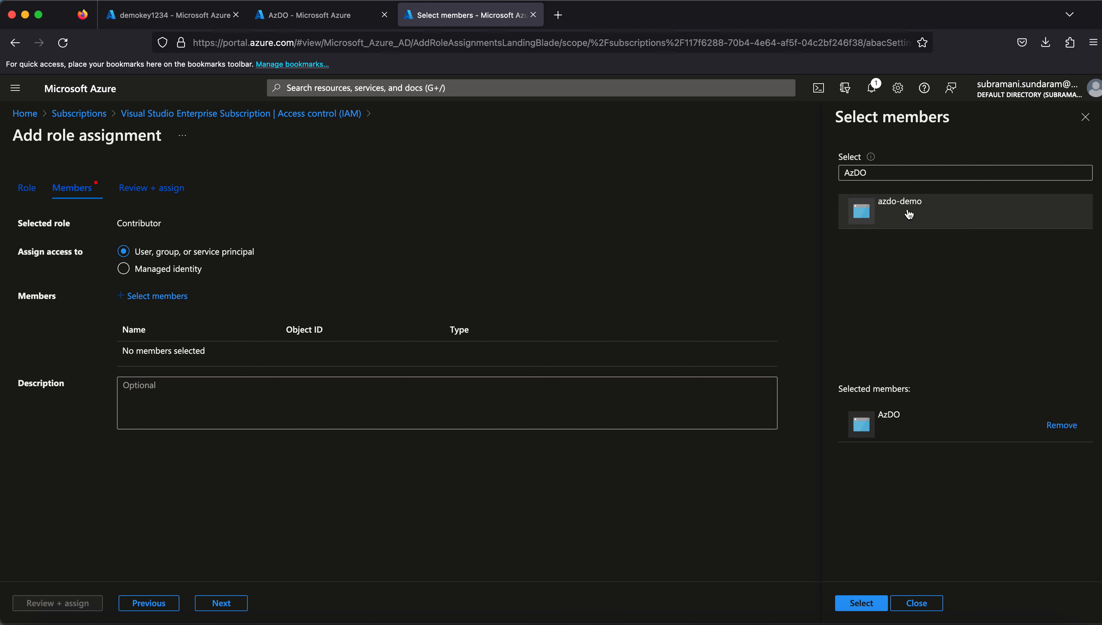
pyautogui.click(861, 603)
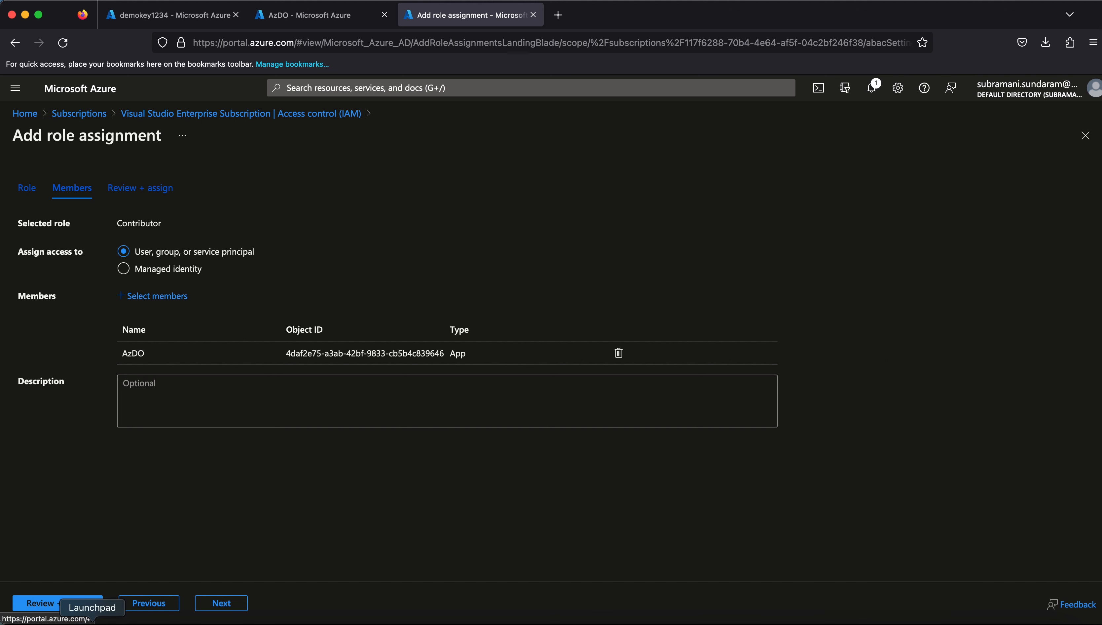